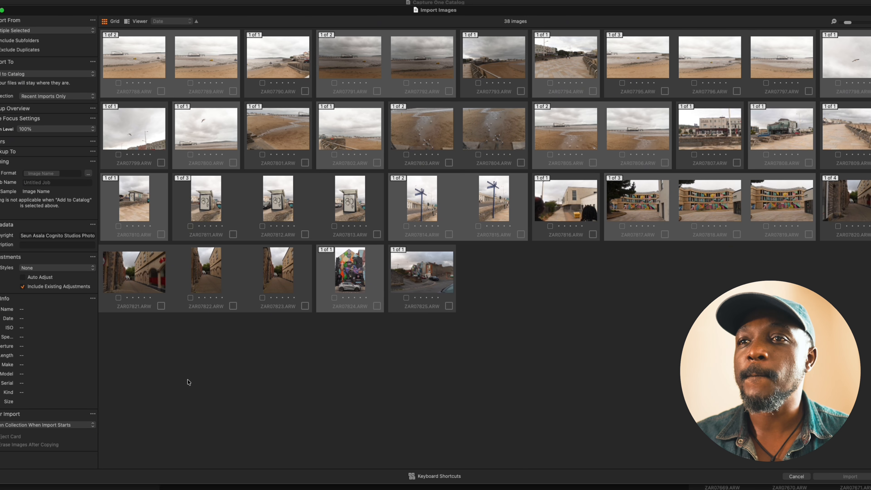
# Step: Select all the listed ARW images and import them into the catalog
pyautogui.press('super+a')
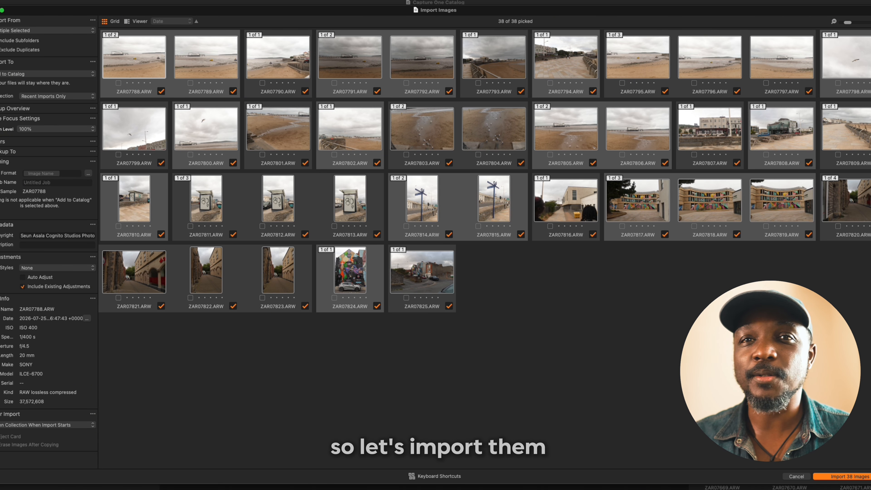
pyautogui.press('Return')
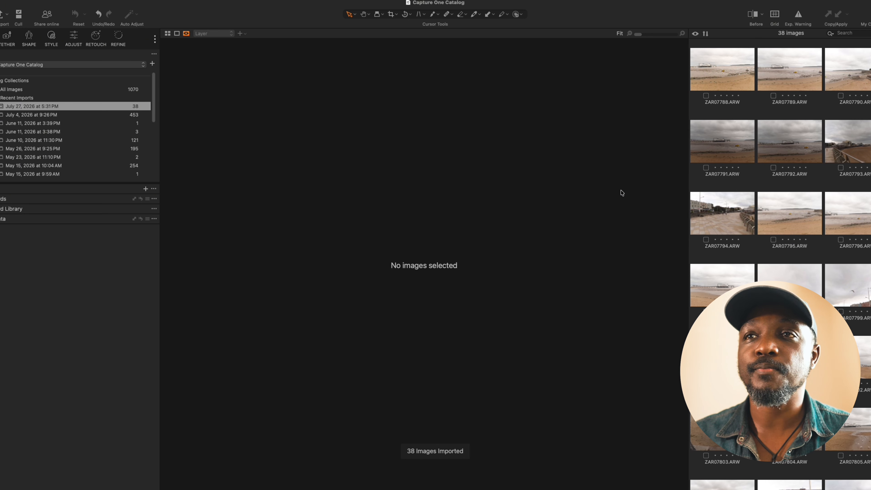
# Step: Rate the pier photo ZAR07797 and the flying gull photo ZAR07798 five stars
pyautogui.click(732, 75)
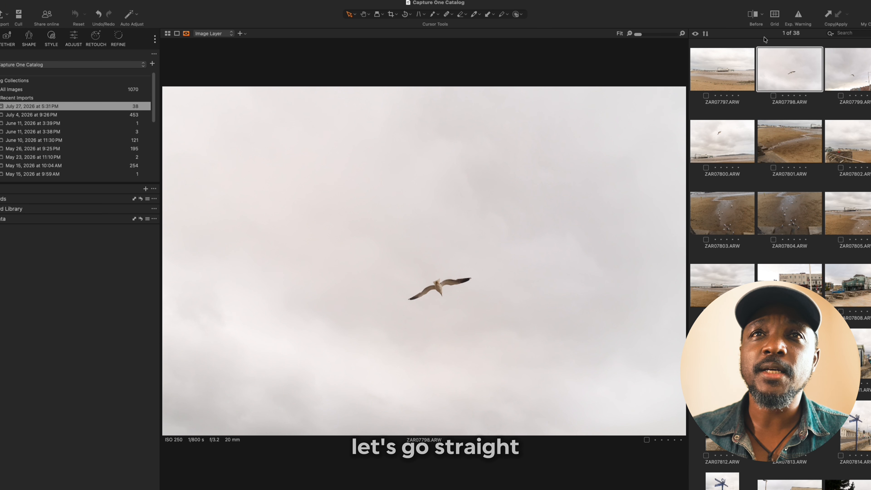
pyautogui.click(734, 75)
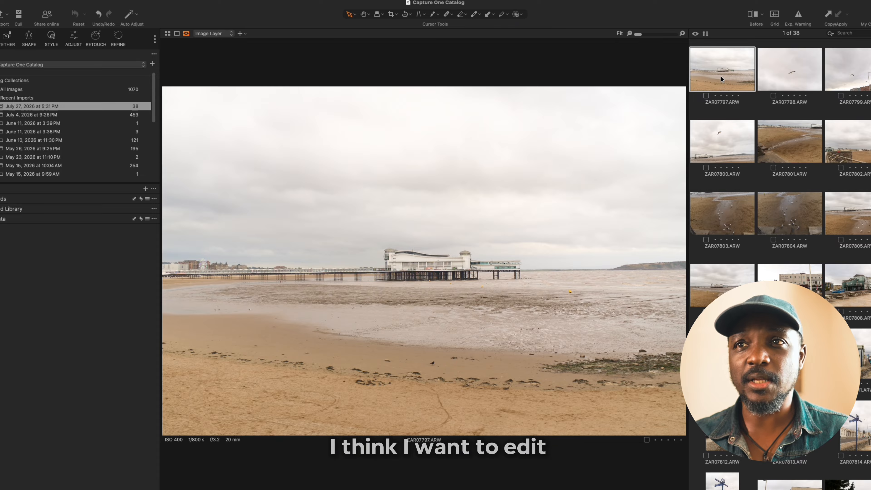
pyautogui.press('5')
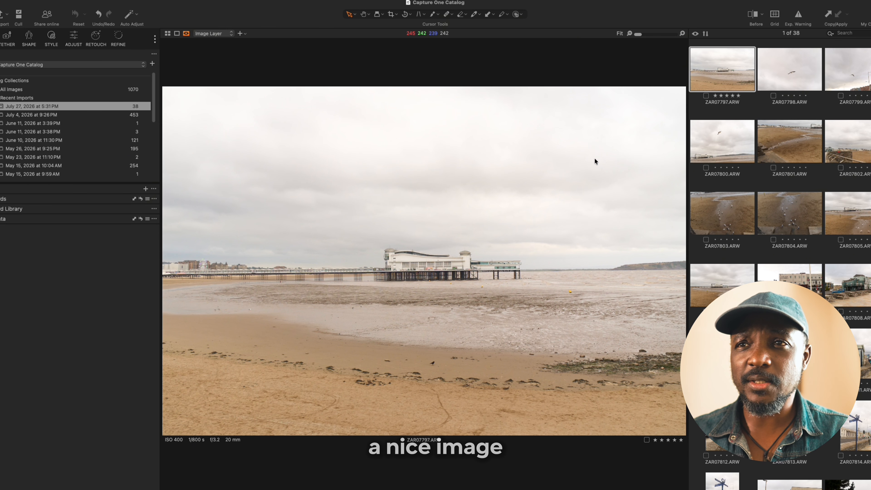
pyautogui.press('Right')
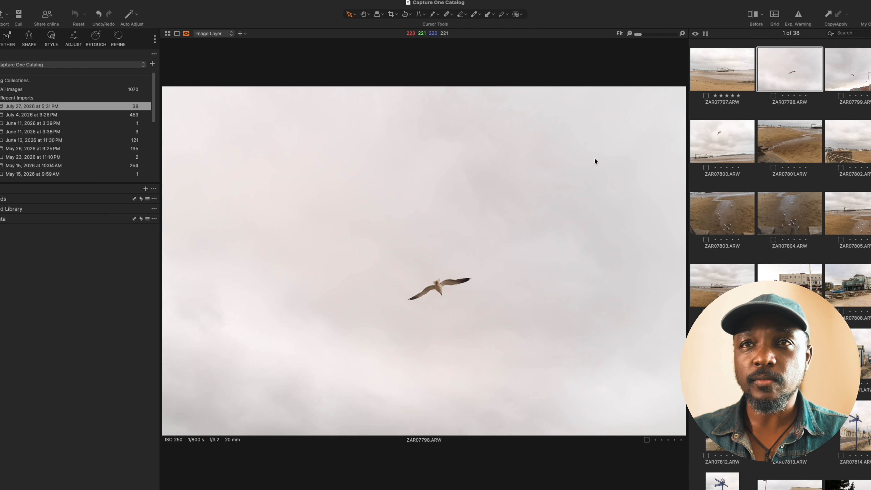
pyautogui.press('5')
# Step: Review the following gull and pier shots and rate the beach photo ZAR07801 five stars
pyautogui.press('Right')
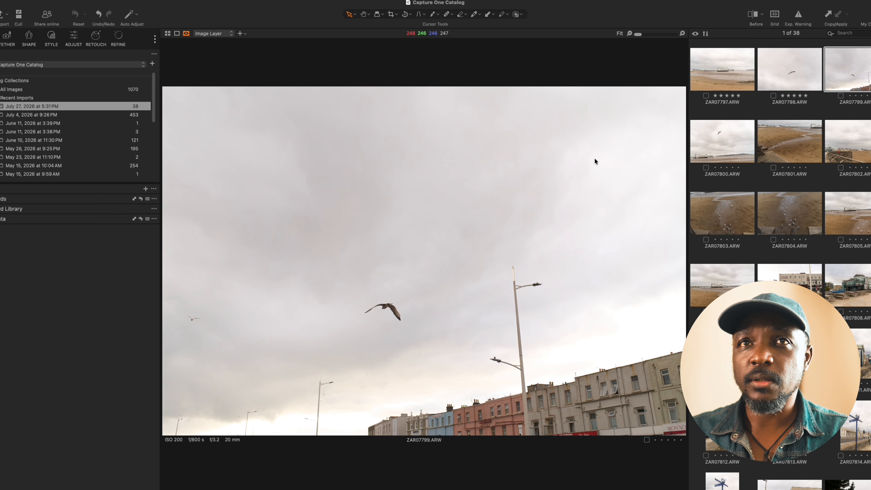
pyautogui.press('Right')
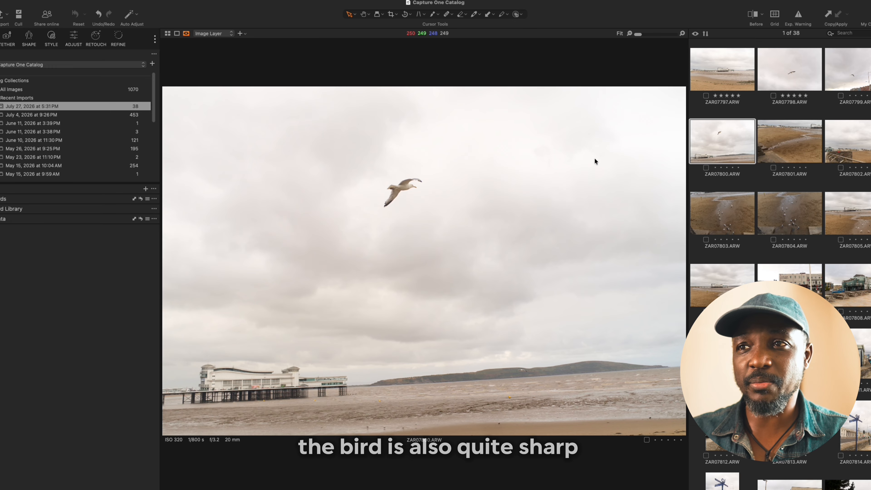
pyautogui.press('Right')
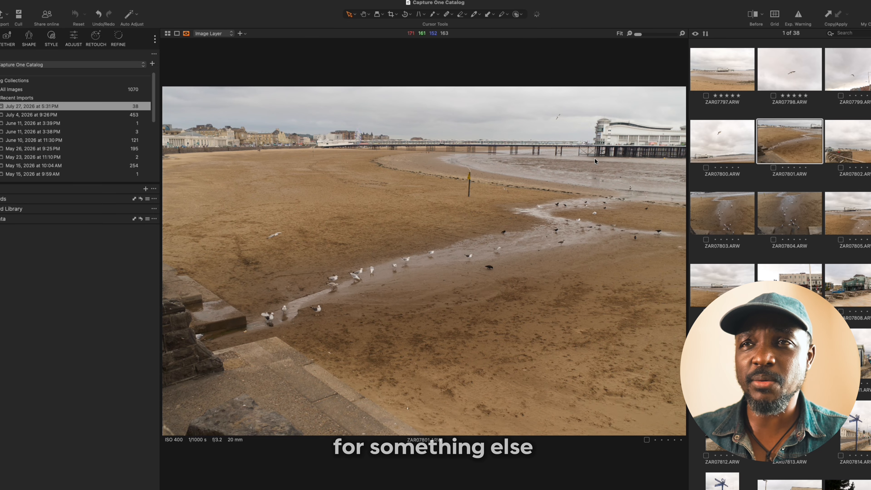
pyautogui.press('5')
# Step: Compare the gulls-on-the-beach photos up to ZAR07806 and rate ZAR07805 five stars
pyautogui.press('Right')
pyautogui.press('Right')
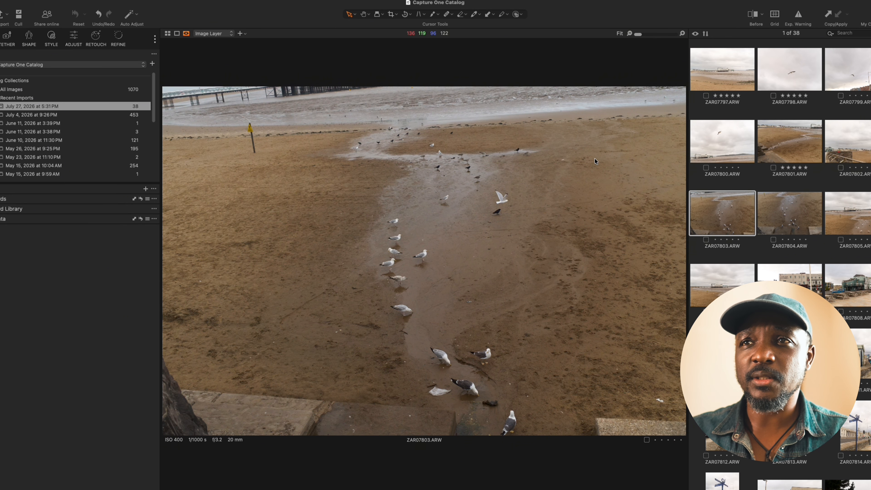
pyautogui.press('Right')
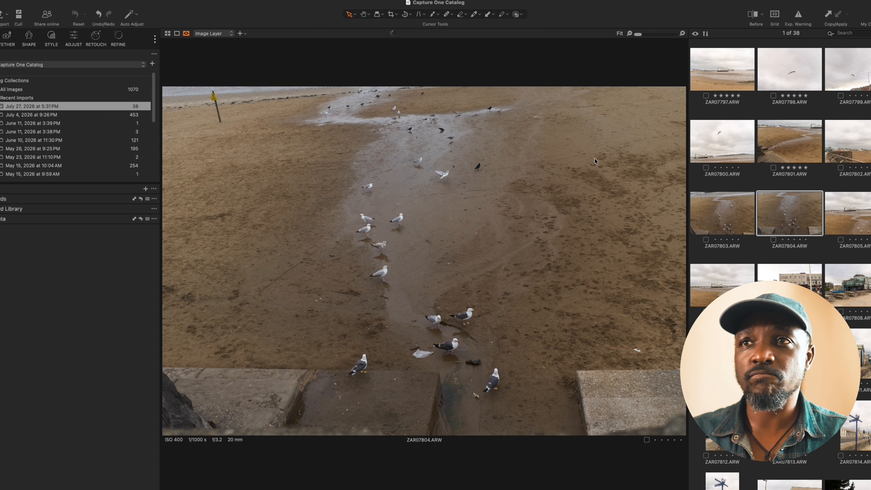
pyautogui.press('Right')
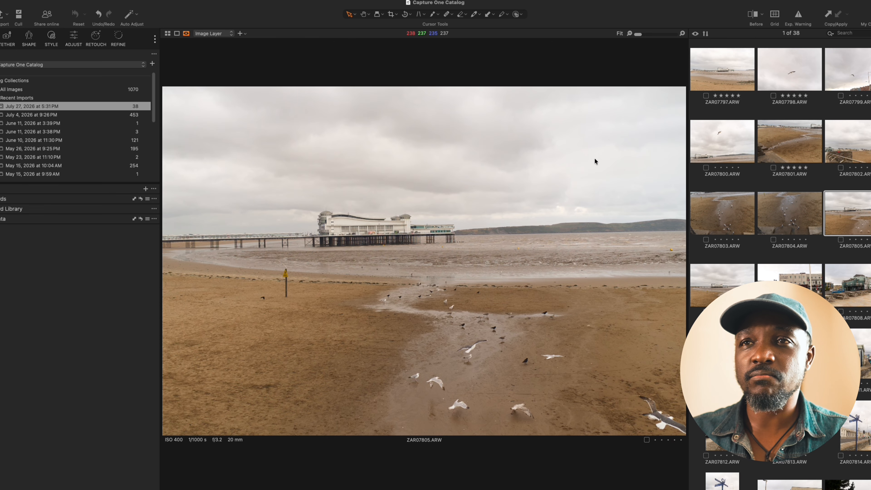
pyautogui.press('Right')
pyautogui.press('Left')
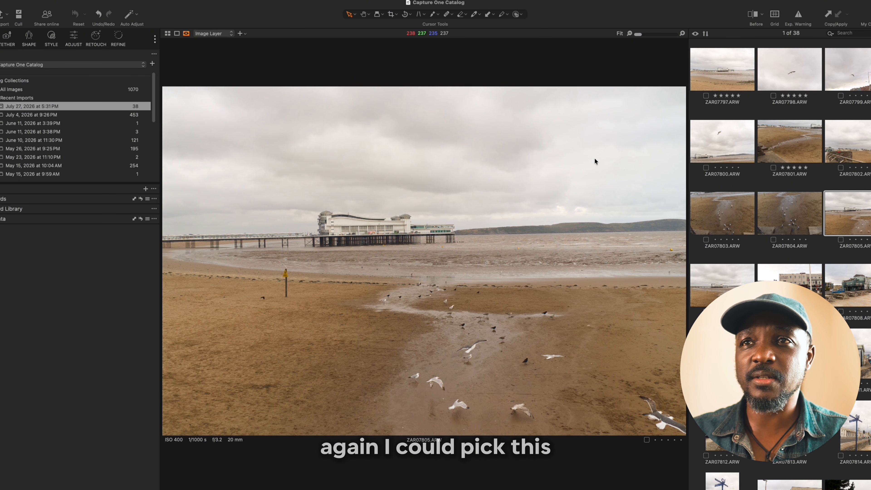
pyautogui.press('Right')
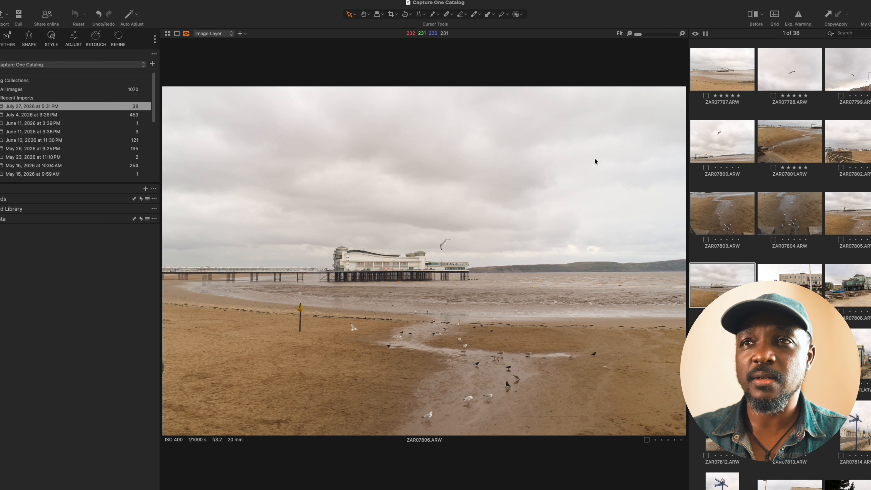
pyautogui.press('Left')
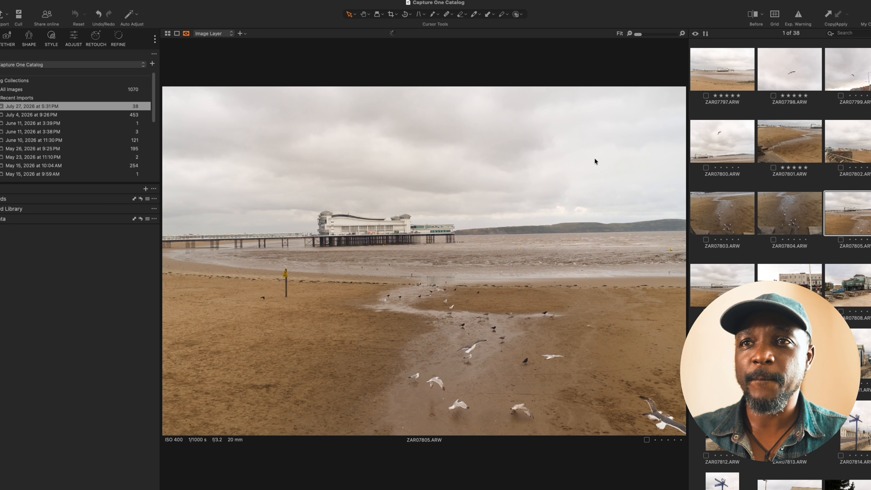
pyautogui.press('Right')
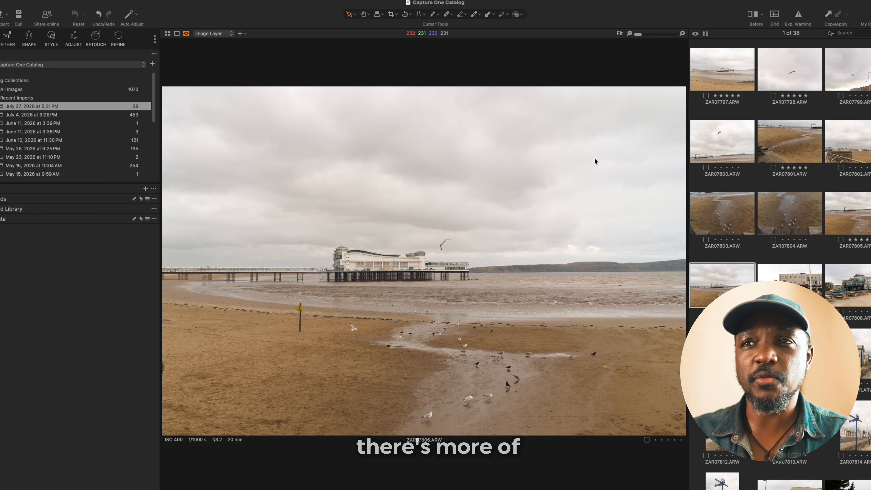
# Step: Compare the two seafront building photos ZAR07807 and ZAR07808 and rate ZAR07807 five stars
pyautogui.press('Right')
pyautogui.press('Right')
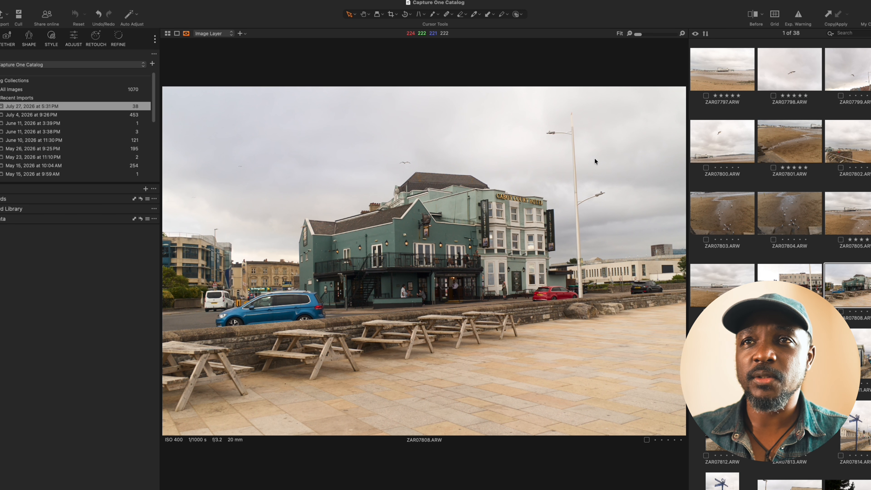
pyautogui.press('Left')
pyautogui.press('Right')
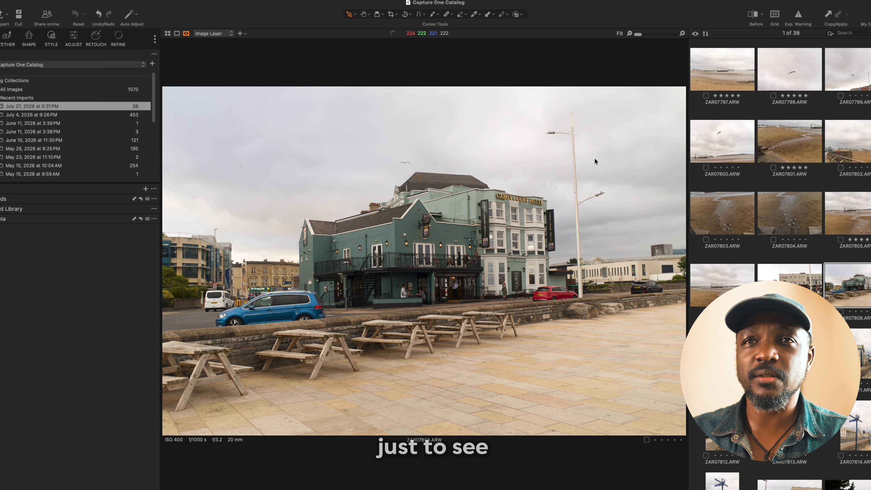
# Step: Compare the bus shelter photos and rate the close view ZAR07811 with the painted "80" five stars
pyautogui.press('Right')
pyautogui.press('Right')
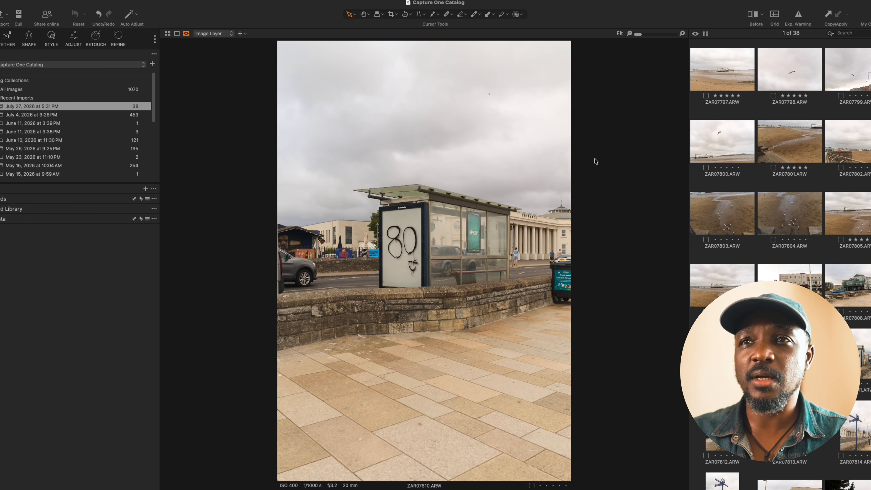
pyautogui.press('Right')
pyautogui.press('Left')
pyautogui.press('Right')
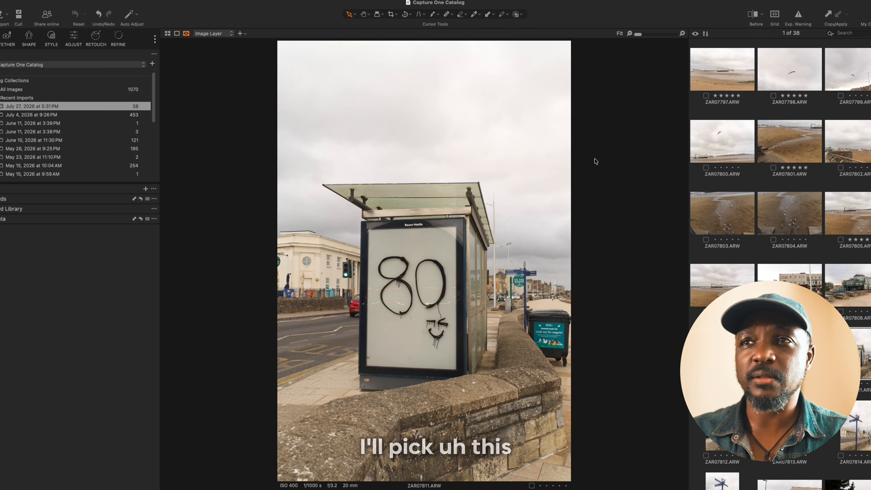
pyautogui.press('Right')
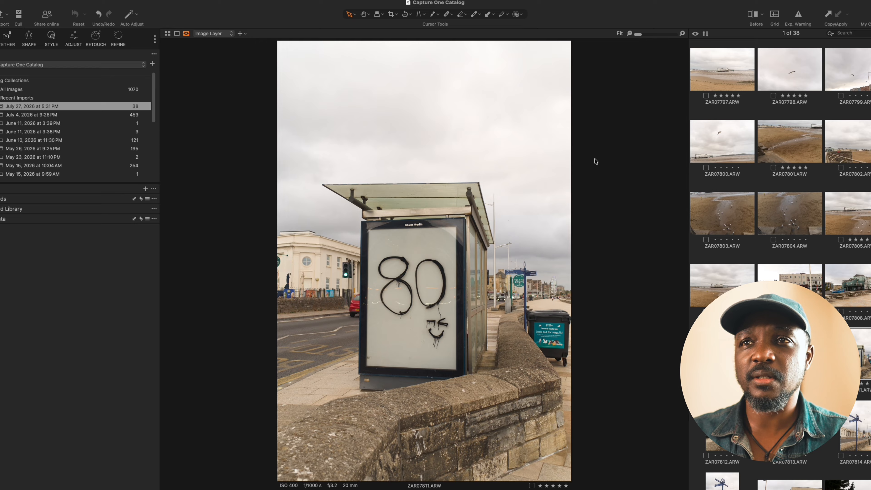
# Step: Review the signpost and mural courtyard photos and rate the courtyard photo ZAR07818 five stars
pyautogui.press('Right')
pyautogui.press('Right')
pyautogui.press('Right')
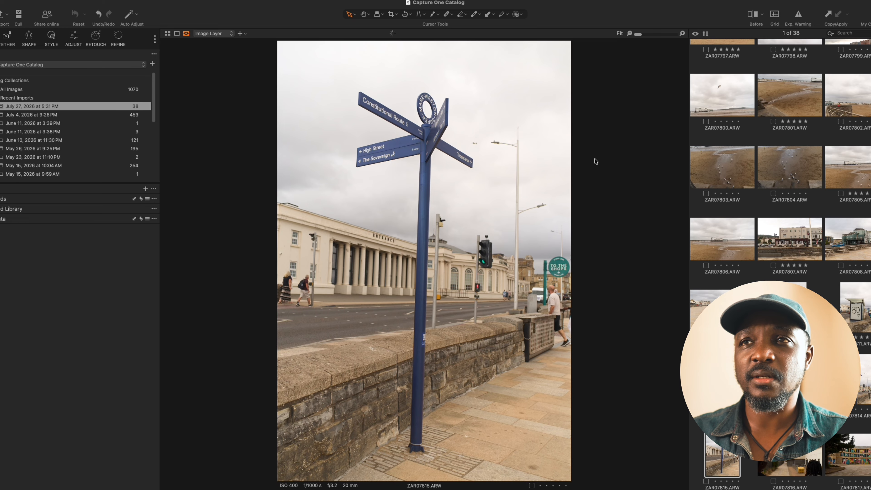
pyautogui.press('Right')
pyautogui.press('Right')
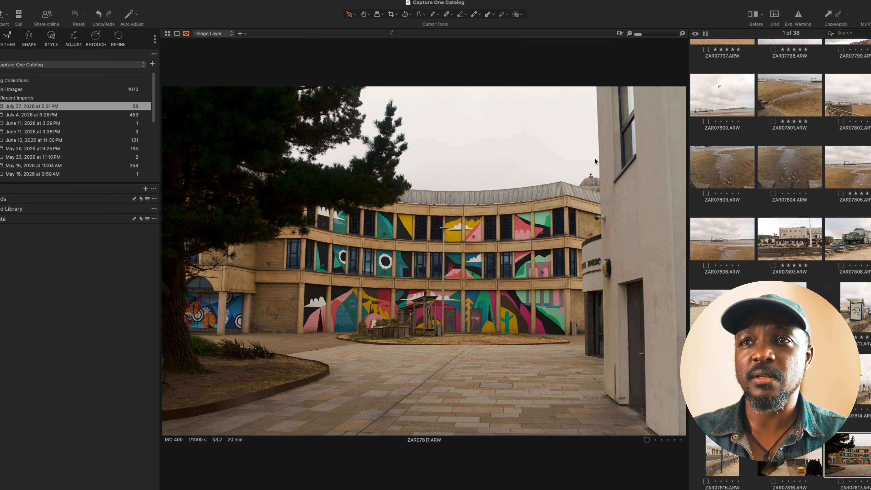
pyautogui.press('Right')
pyautogui.press('Right')
pyautogui.press('Right')
pyautogui.press('Right')
pyautogui.press('Right')
pyautogui.press('Right')
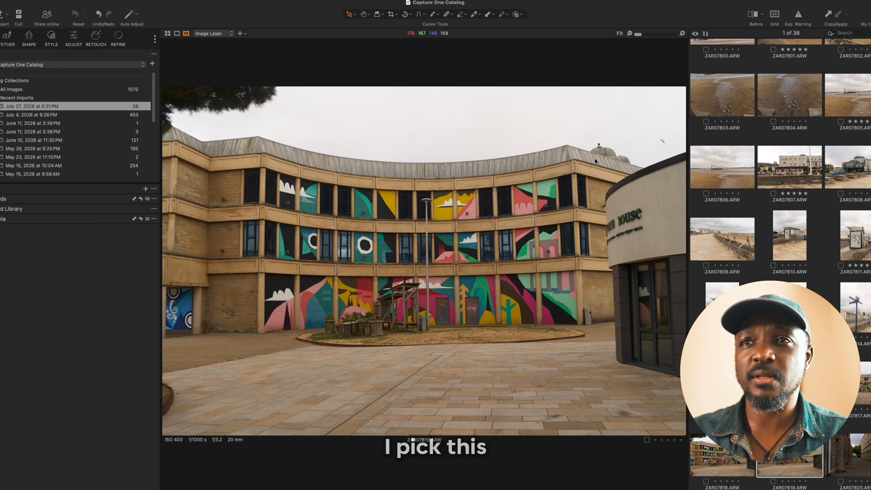
pyautogui.press('Left')
pyautogui.press('Left')
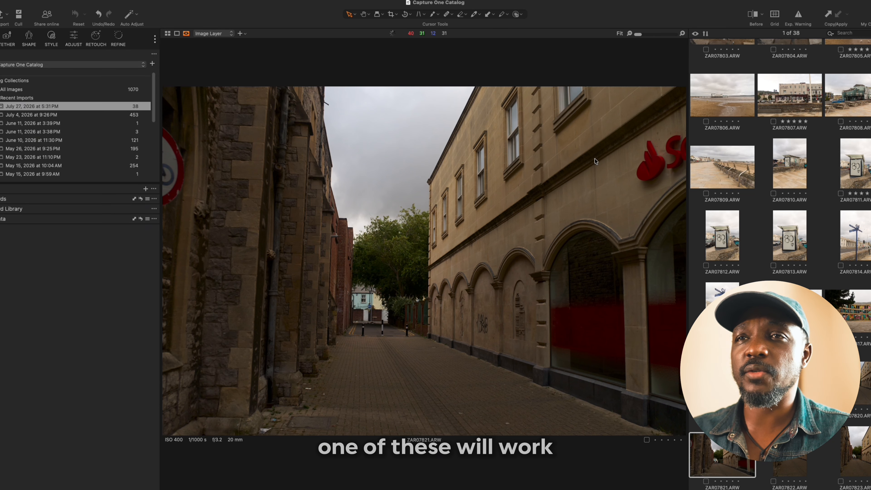
# Step: Compare the alley photos ZAR07821 to ZAR07823 and rate the landscape-format ZAR07821 five stars
pyautogui.press('Right')
pyautogui.press('Right')
pyautogui.press('Right')
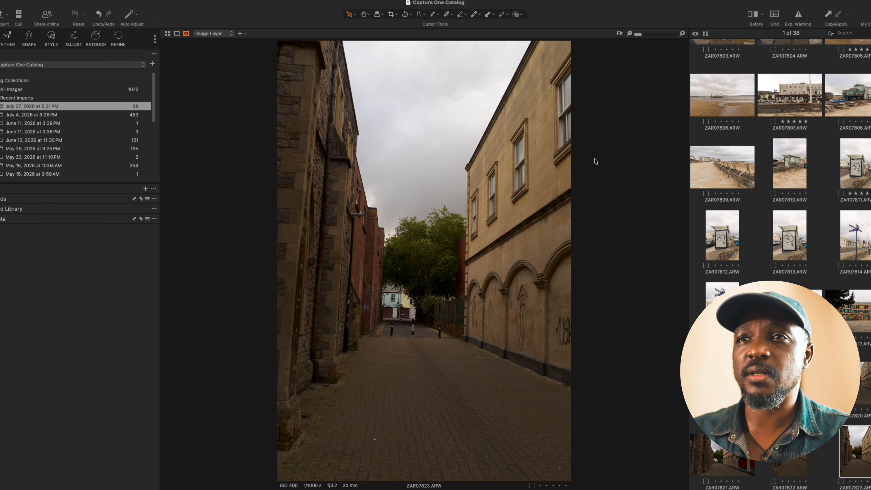
pyautogui.press('Left')
pyautogui.press('Left')
pyautogui.press('Left')
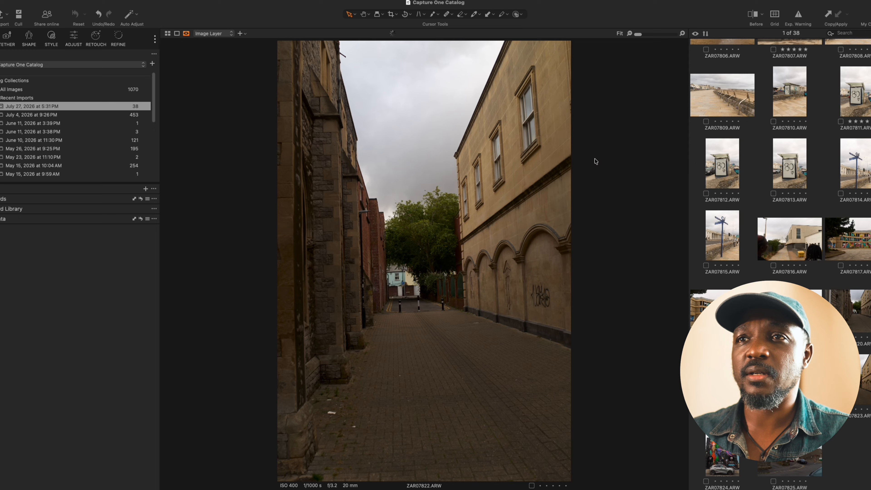
pyautogui.press('Right')
pyautogui.press('Left')
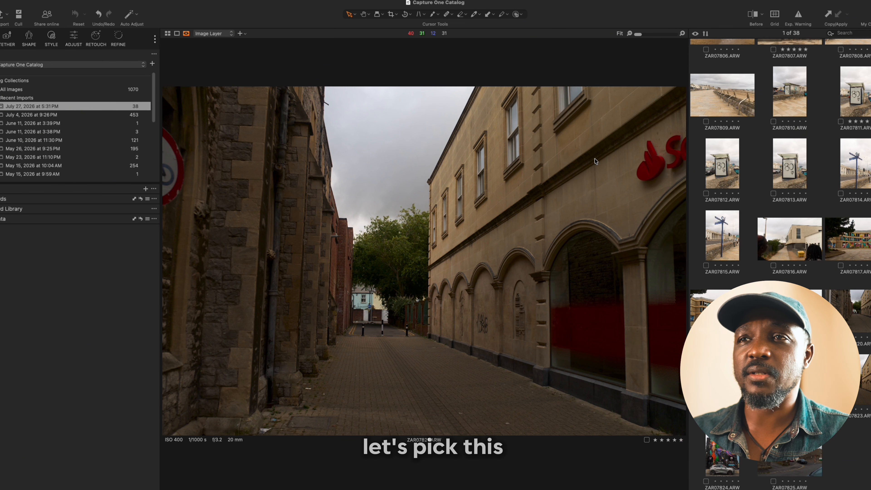
# Step: Rate the Laser Quest mural photo ZAR07824 and the street corner photo ZAR07825 five stars
pyautogui.press('Right')
pyautogui.press('Right')
pyautogui.press('Right')
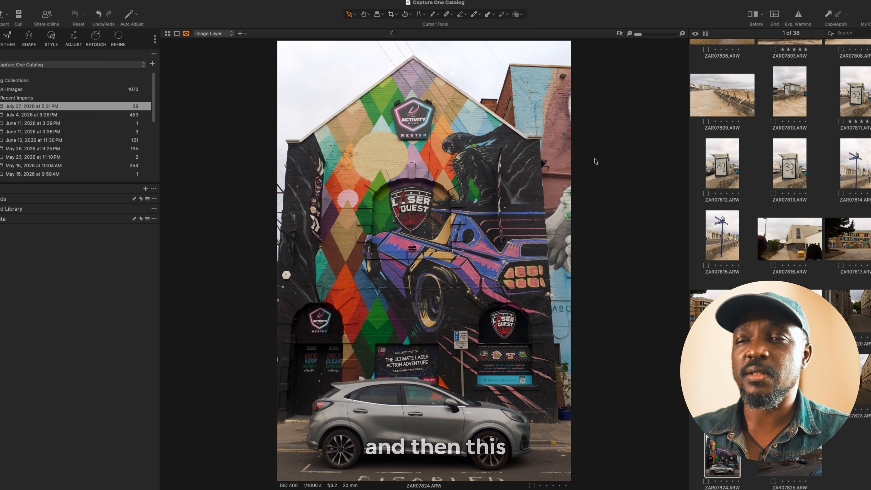
pyautogui.press('Right')
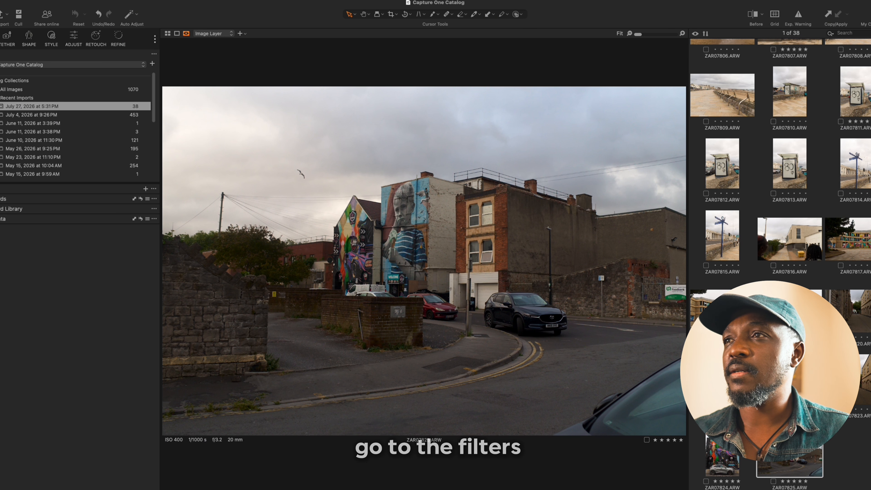
# Step: Filter the recent import to show only five-star images and open the pier photo ZAR07797
pyautogui.click(1, 188)
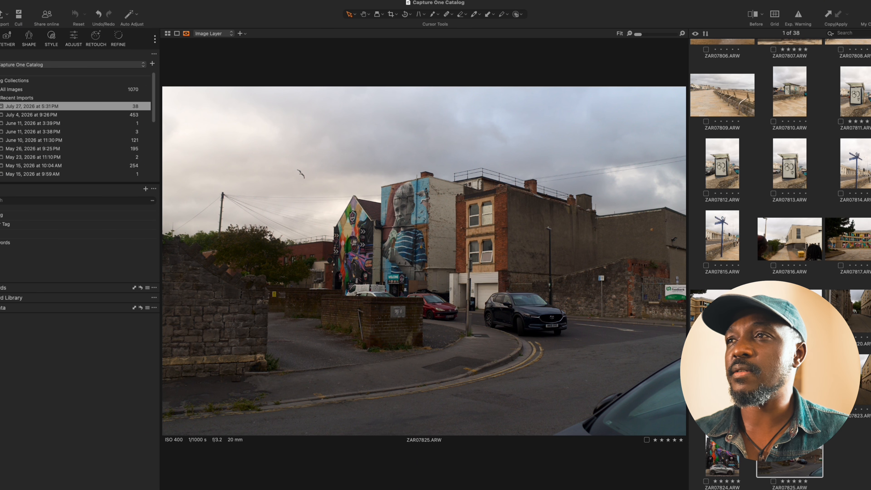
pyautogui.click(1, 215)
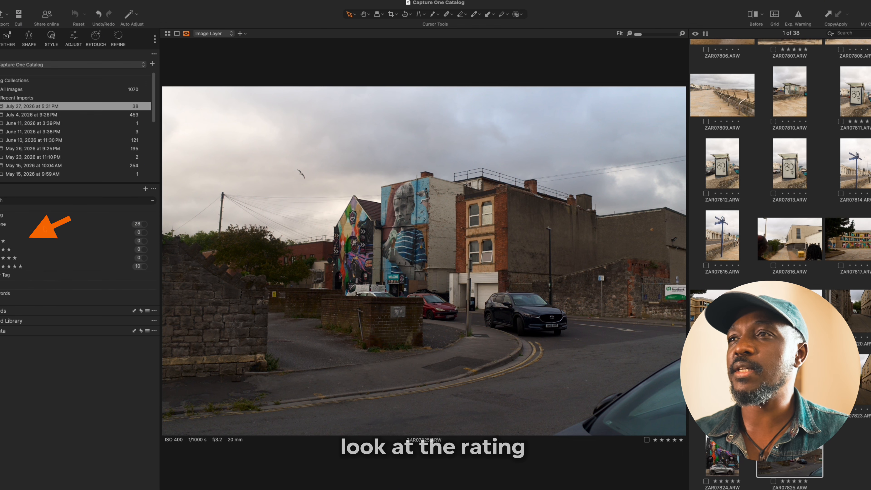
pyautogui.click(48, 267)
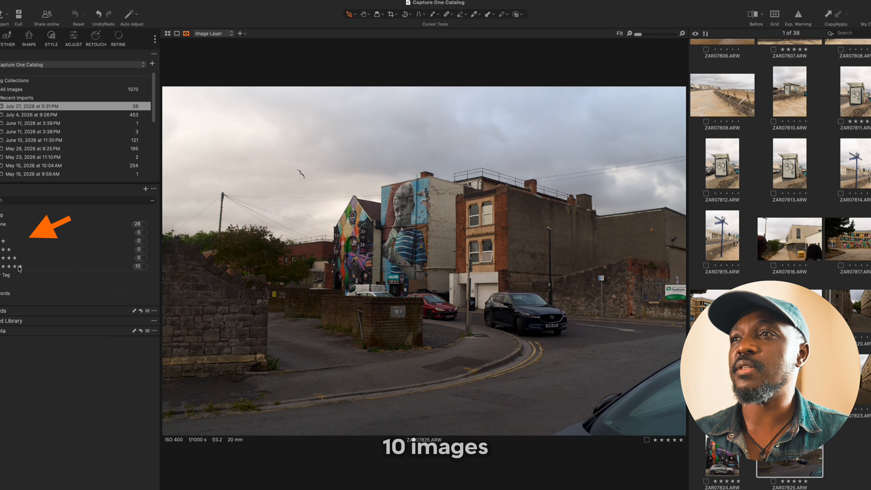
pyautogui.click(136, 267)
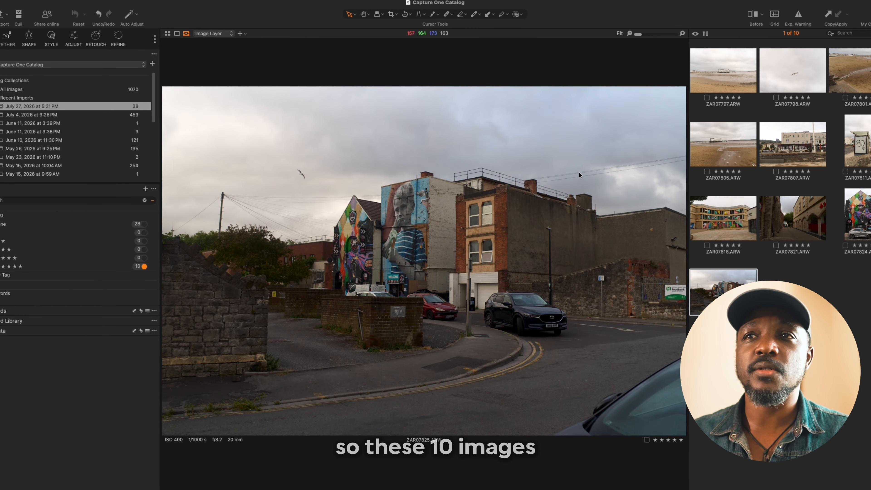
pyautogui.click(751, 78)
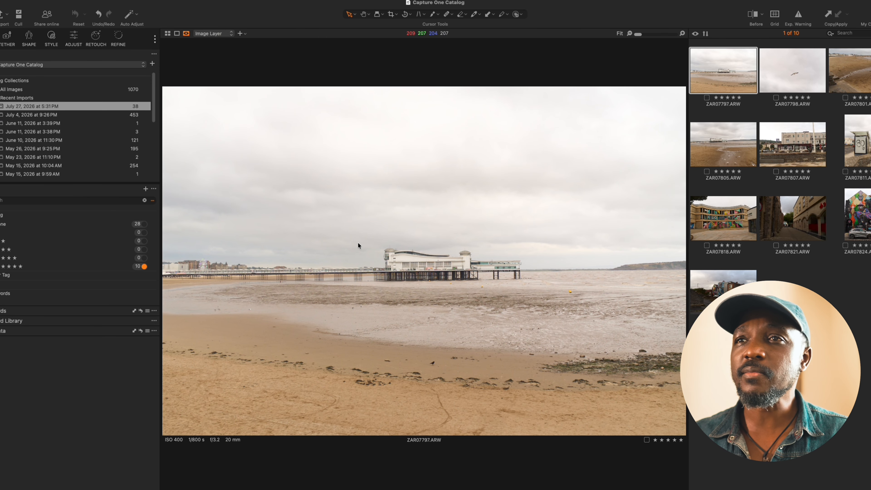
# Step: Straighten the pier photo ZAR07797 with the automatic Rotation & Flip correction
pyautogui.click(26, 40)
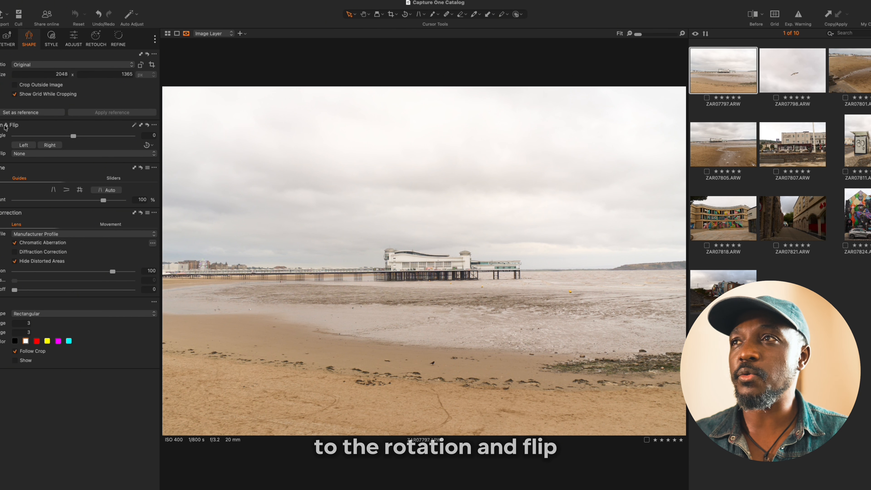
pyautogui.moveTo(13, 128)
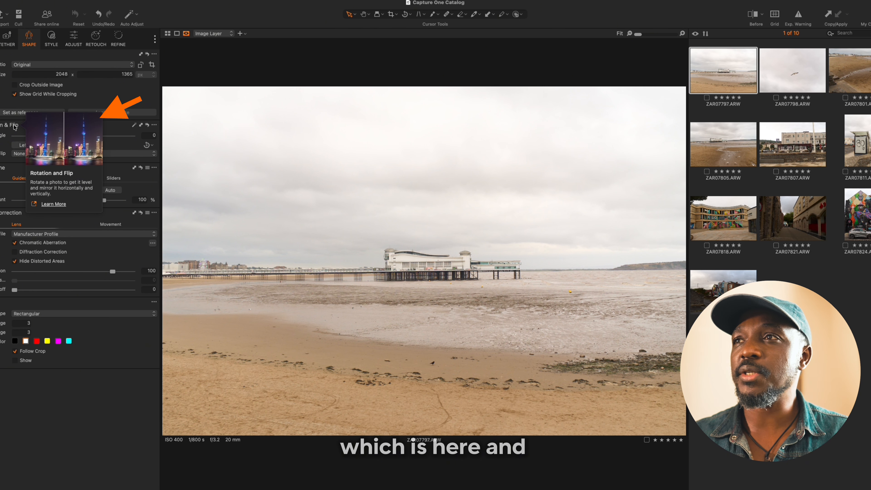
pyautogui.click(135, 126)
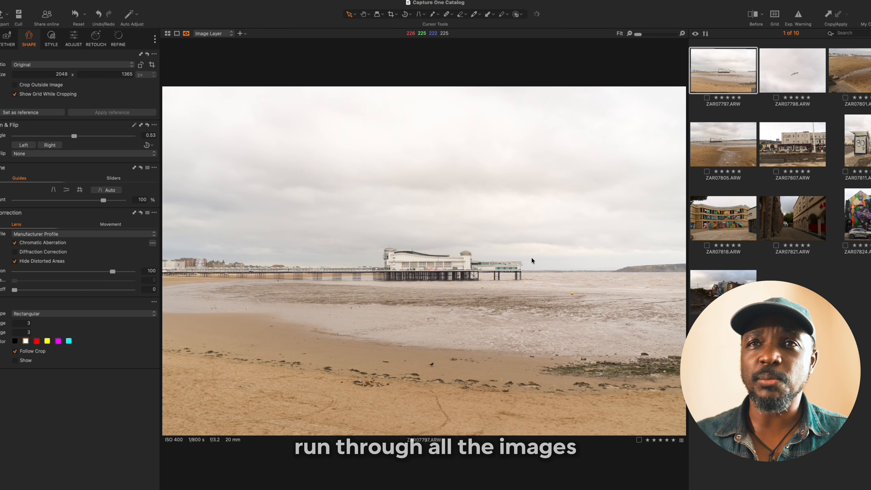
# Step: Crop the seagull photo ZAR07798 closer around the bird, trimming away much of the surrounding sky
pyautogui.click(803, 81)
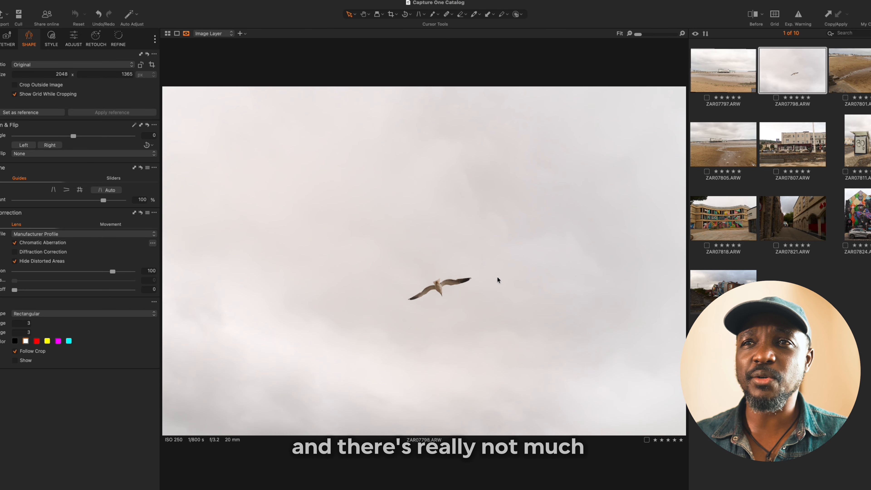
pyautogui.click(391, 14)
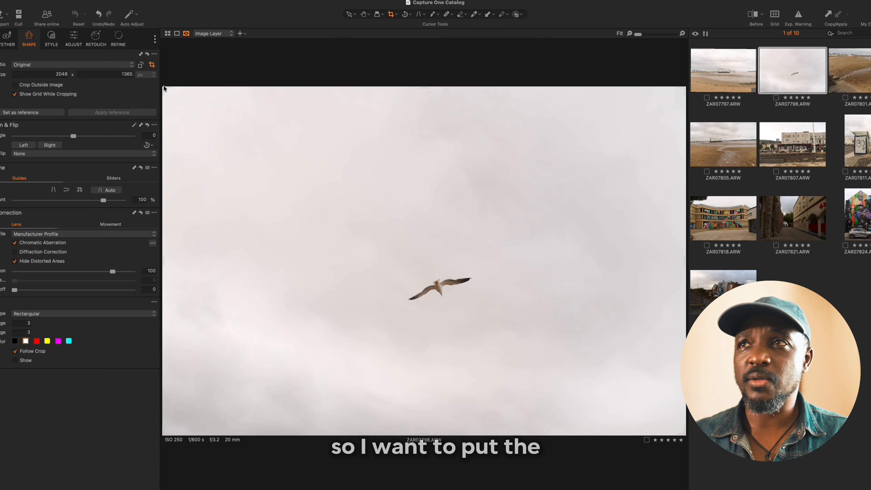
pyautogui.moveTo(164, 87); pyautogui.dragTo(296, 236)
pyautogui.click(317, 216)
pyautogui.moveTo(469, 352); pyautogui.dragTo(424, 385)
pyautogui.press('h')
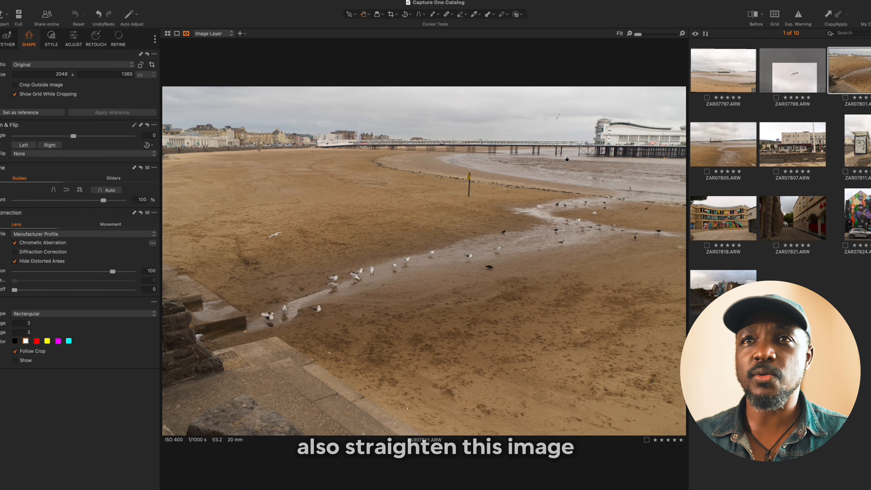
# Step: Auto-correct the rotation and keystone of the beach photo ZAR07801, with its lens distortion correction set to 72
pyautogui.click(134, 127)
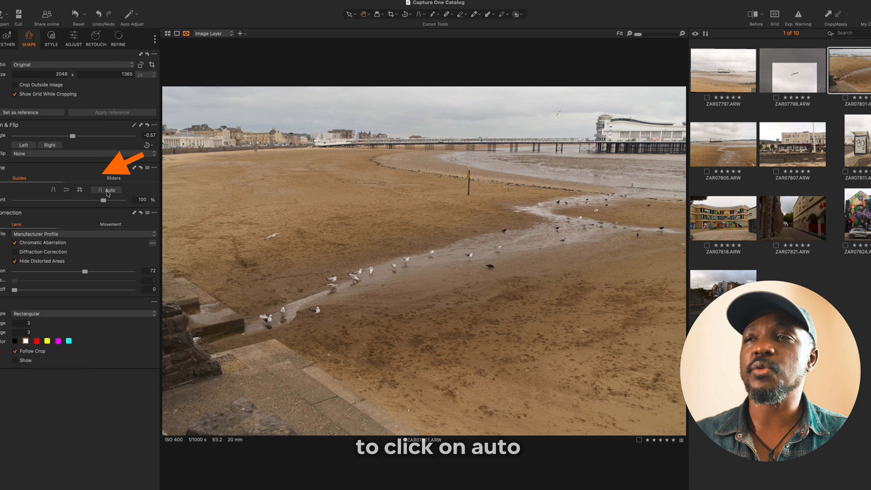
pyautogui.click(110, 190)
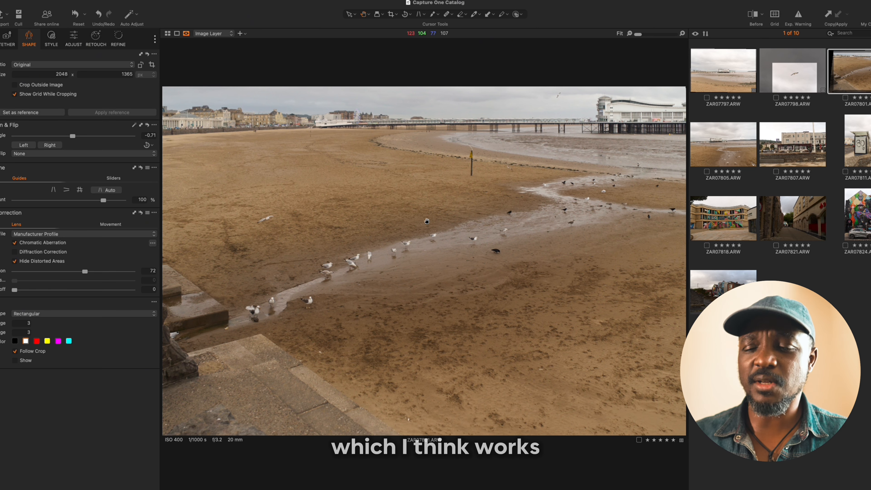
# Step: Try the automatic keystone on the pier-and-gulls photo ZAR07805, reset it, and level the photo with a rotation angle of 1.21
pyautogui.click(721, 155)
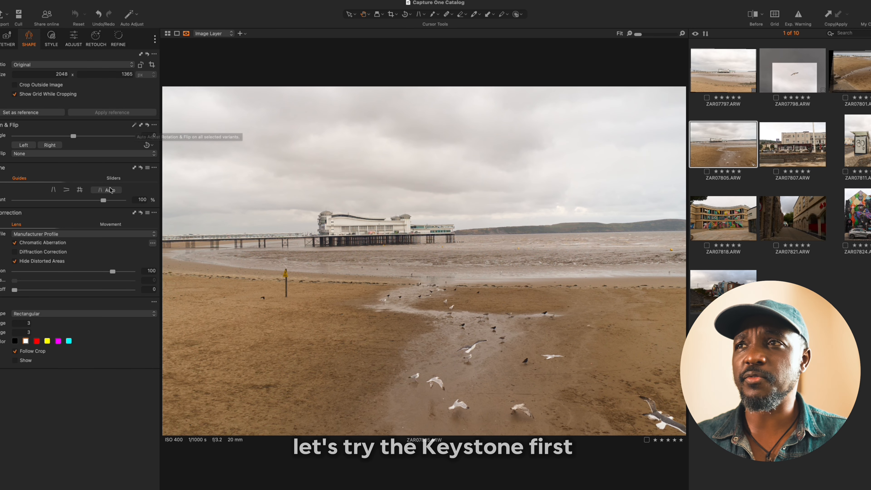
pyautogui.click(109, 191)
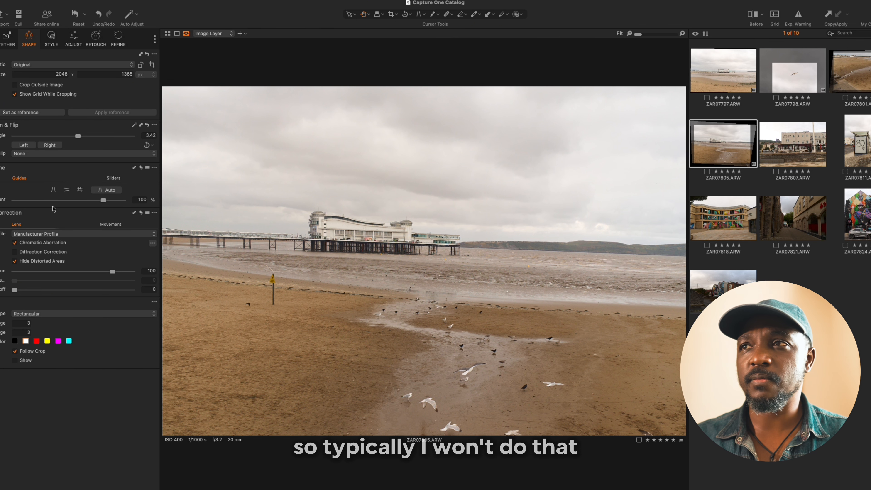
pyautogui.click(141, 168)
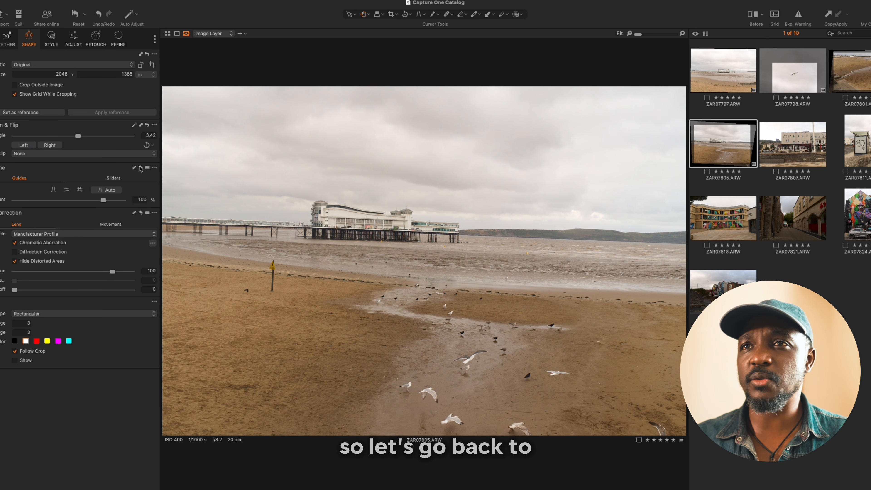
pyautogui.click(135, 126)
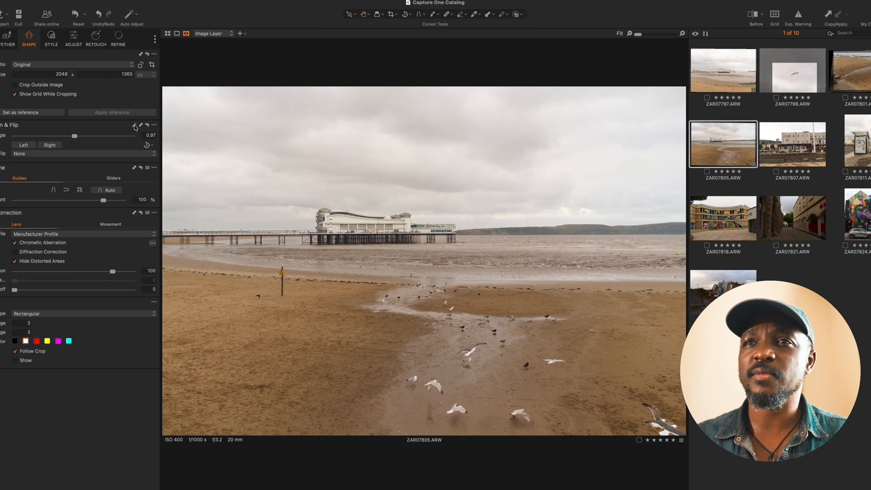
pyautogui.click(75, 136)
pyautogui.moveTo(75, 137); pyautogui.dragTo(75, 137)
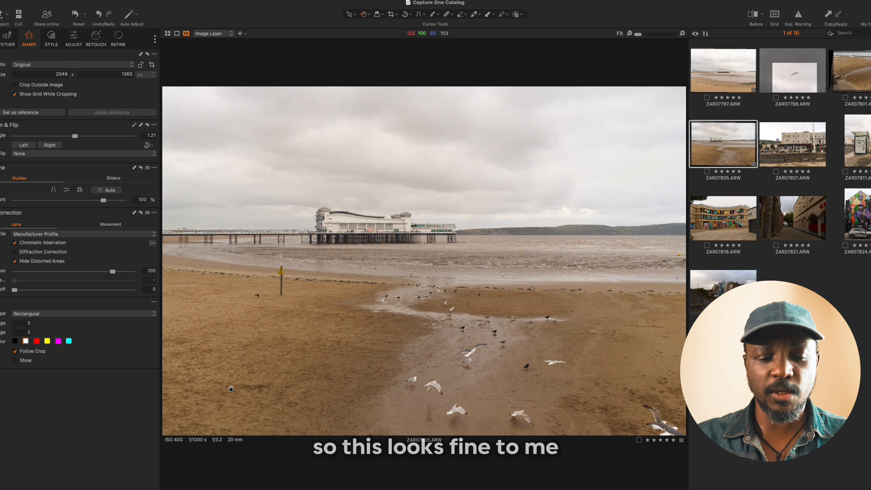
# Step: Apply the automatic rotation and keystone corrections to the Old Colonial building photo ZAR07807
pyautogui.press('Right')
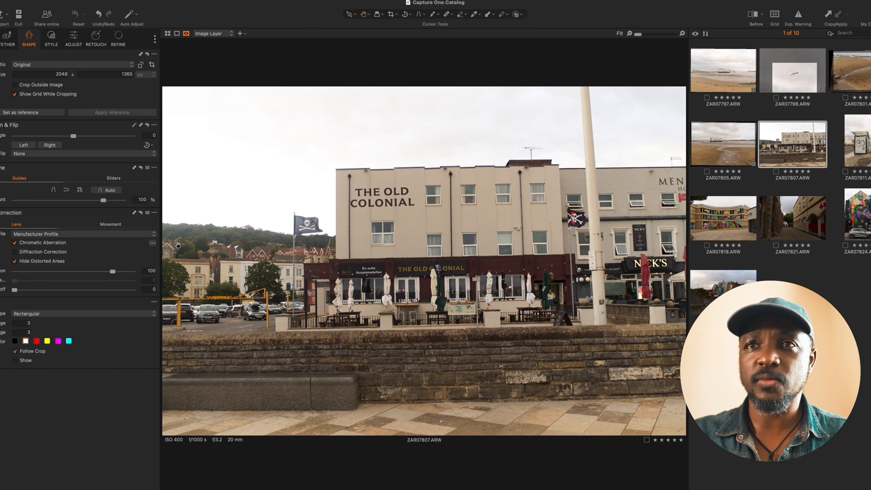
pyautogui.click(135, 127)
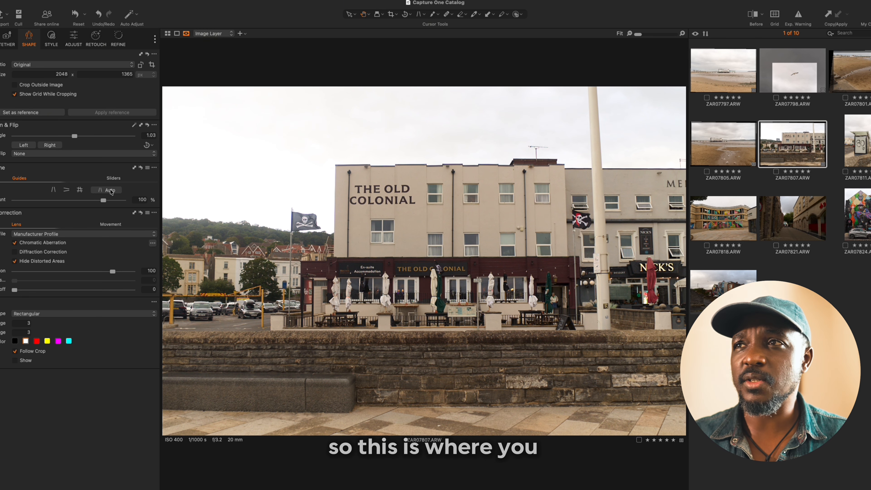
pyautogui.click(110, 190)
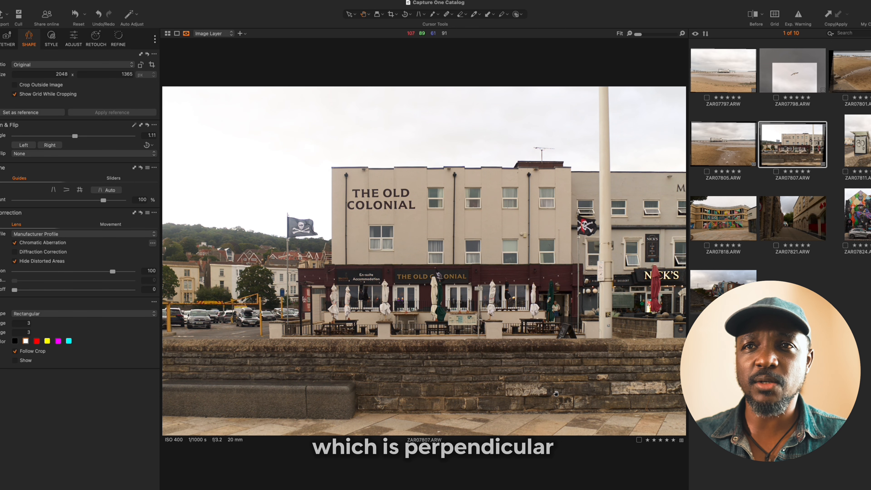
# Step: Crop the bus shelter photo ZAR07811 to a 5x7 ratio, trimming the sky, and set its rotation angle to -0.94
pyautogui.click(858, 138)
pyautogui.click(396, 14)
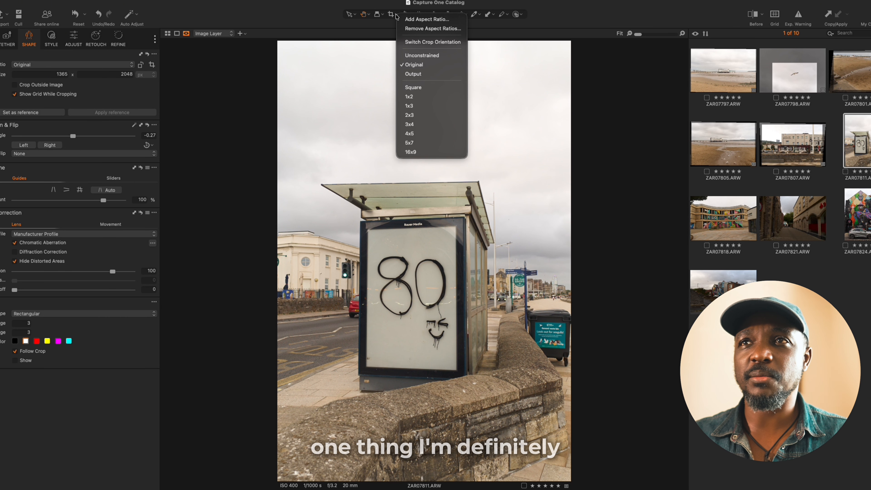
pyautogui.click(409, 142)
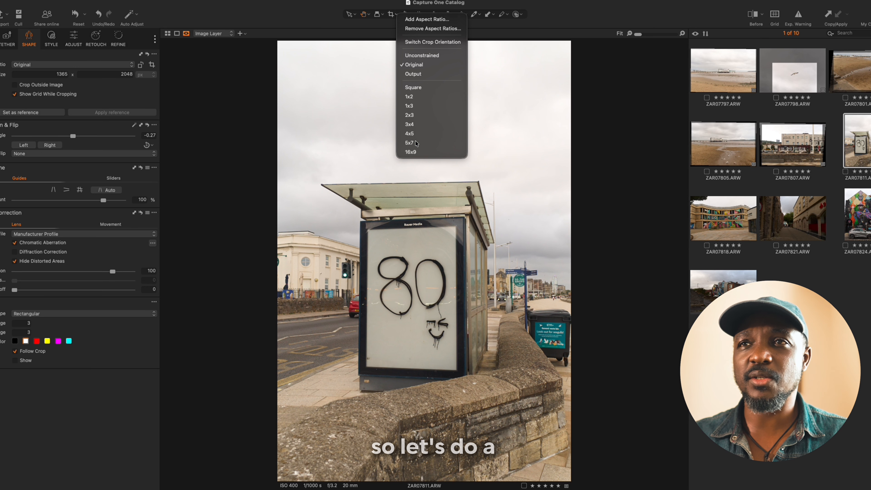
pyautogui.moveTo(449, 109); pyautogui.dragTo(444, 135)
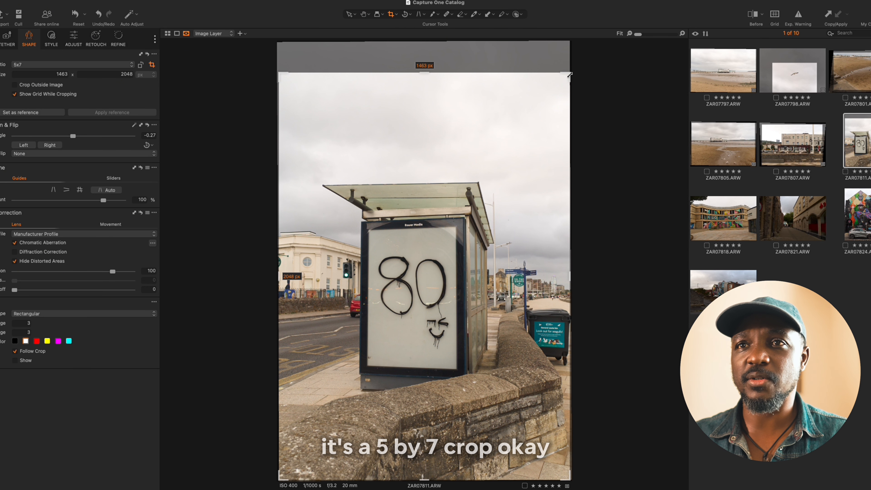
pyautogui.press('h')
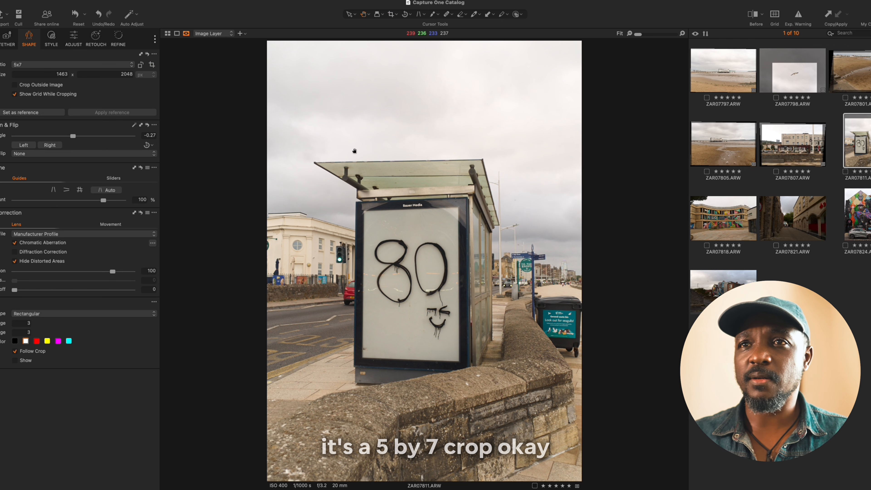
pyautogui.moveTo(72, 136); pyautogui.dragTo(72, 136)
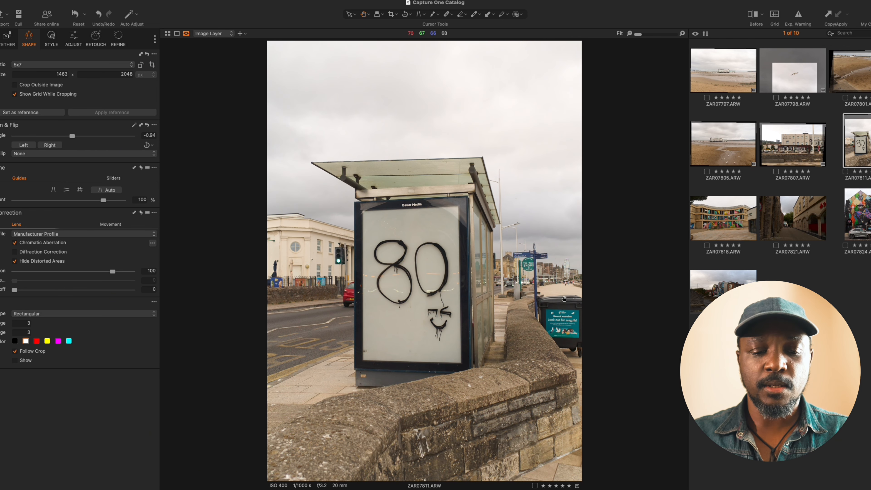
# Step: Apply the automatic keystone correction to the mural courtyard photo ZAR07818 and the alley photo ZAR07821
pyautogui.press('Right')
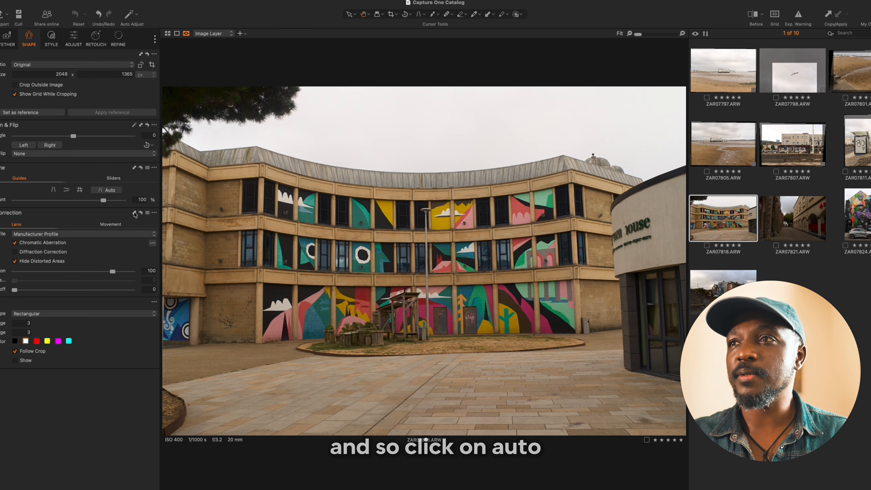
pyautogui.click(100, 190)
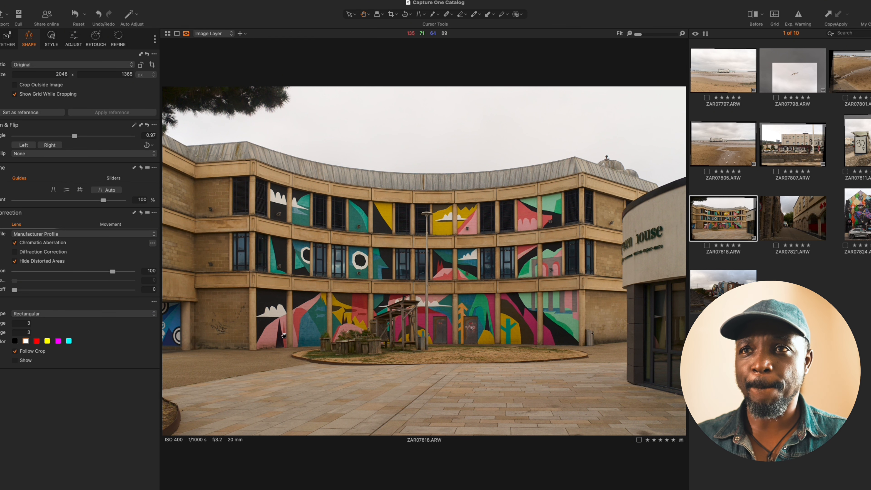
pyautogui.press('Right')
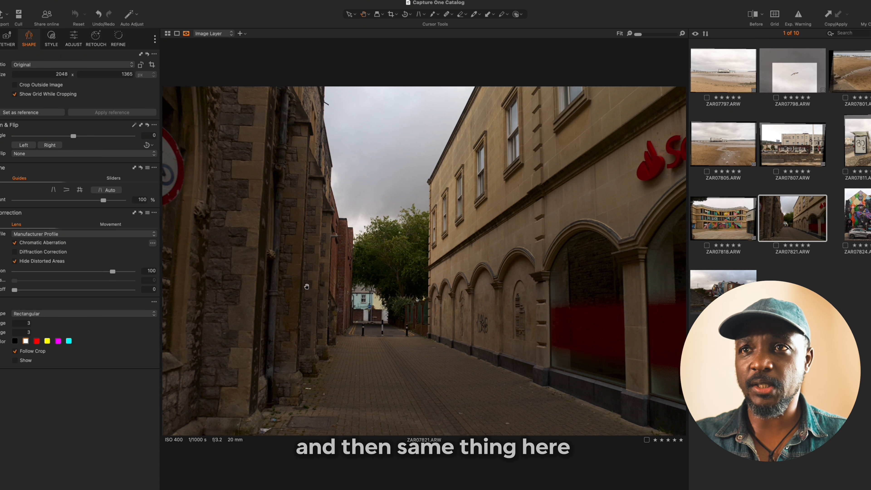
pyautogui.click(110, 190)
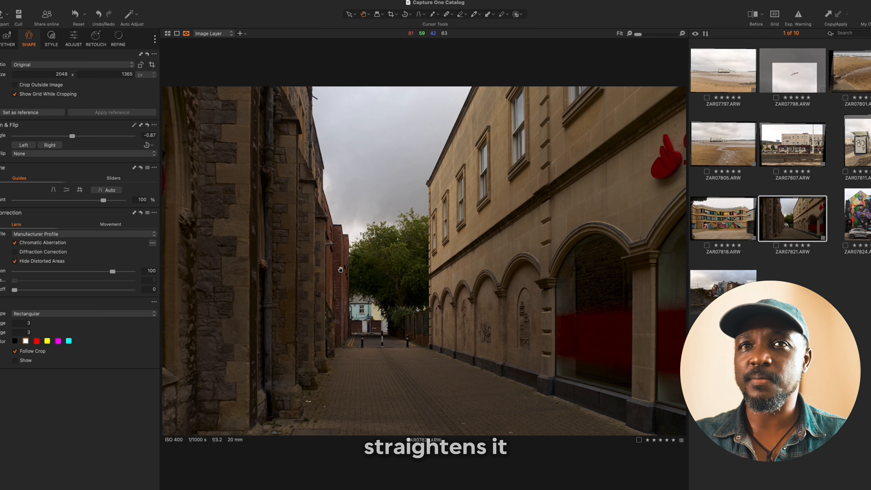
# Step: Crop the Laser Quest mural photo ZAR07824 at its original ratio, trimming the neighbouring building's side, the sky and the road to balance the facade
pyautogui.press('Right')
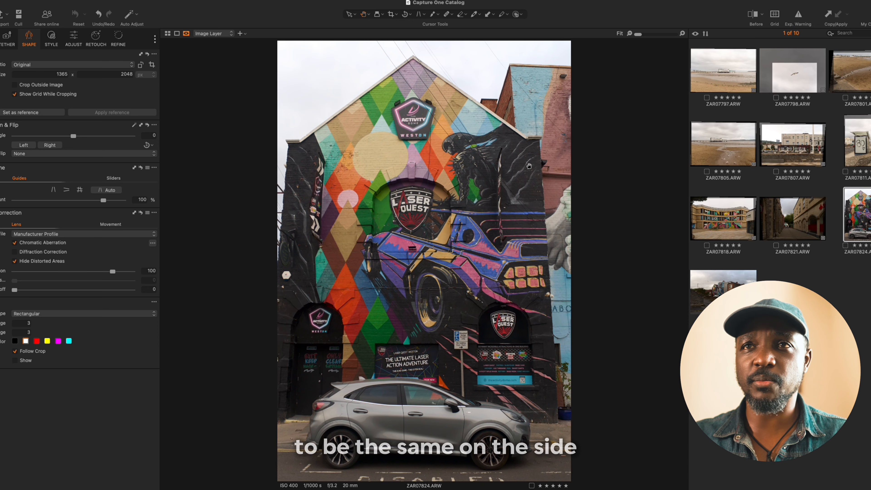
pyautogui.click(391, 16)
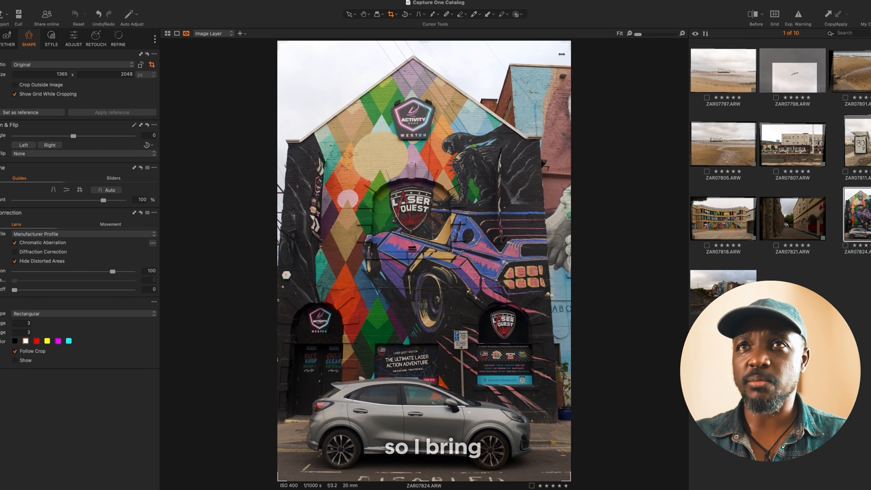
pyautogui.moveTo(571, 44); pyautogui.dragTo(539, 69)
pyautogui.moveTo(497, 107); pyautogui.dragTo(483, 121)
pyautogui.moveTo(555, 55); pyautogui.dragTo(554, 57)
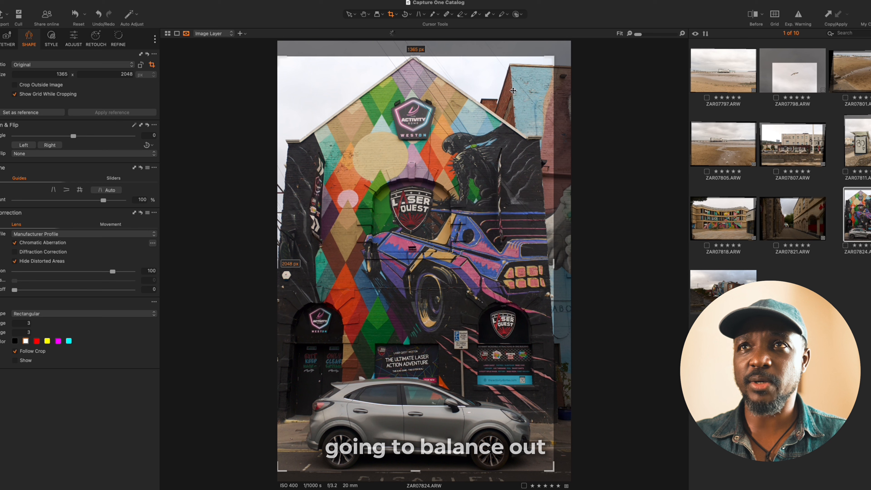
pyautogui.moveTo(494, 105); pyautogui.dragTo(494, 102)
pyautogui.press('h')
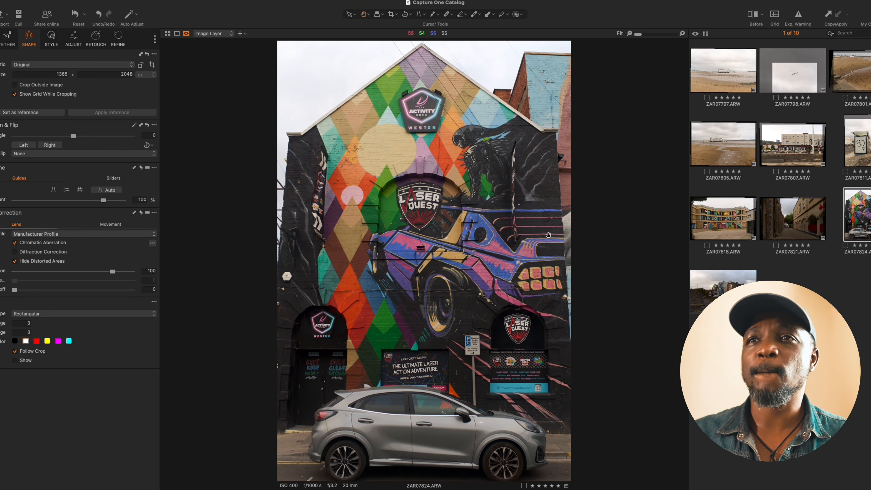
# Step: Apply the automatic keystone correction to the street corner photo ZAR07825
pyautogui.press('Right')
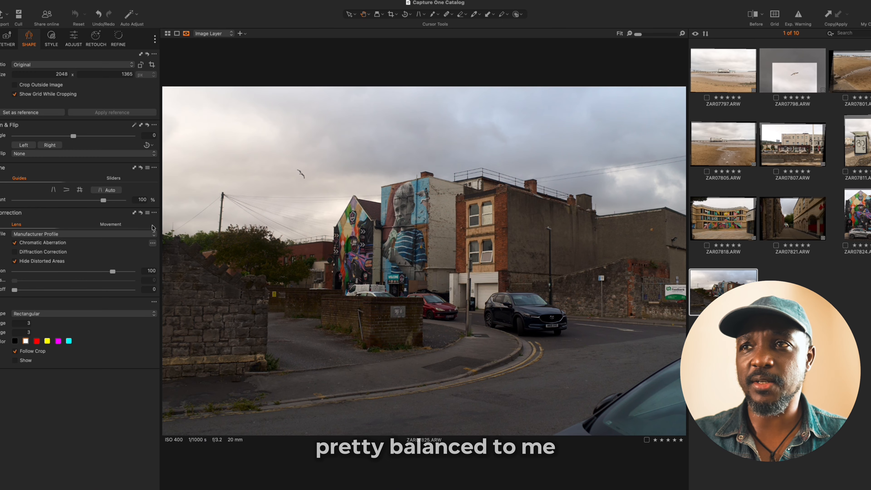
pyautogui.click(106, 191)
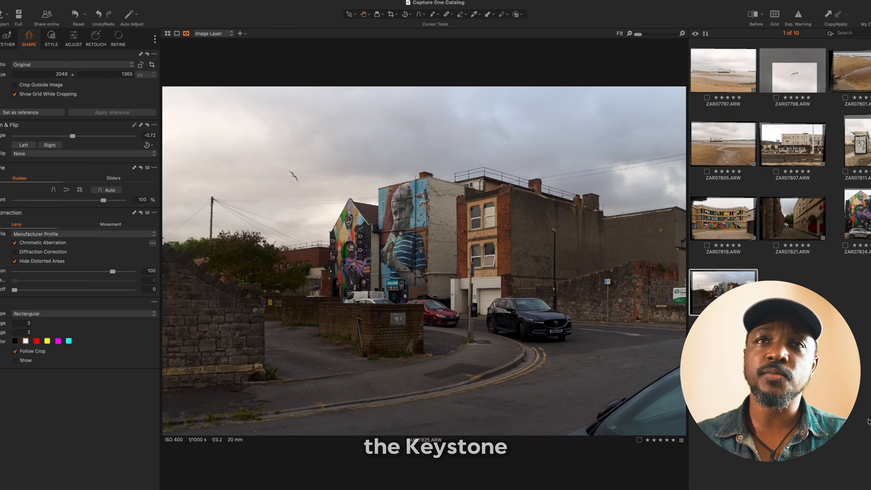
# Step: Select the pier photo ZAR07797 and open its Color Editor adjustments
pyautogui.click(717, 73)
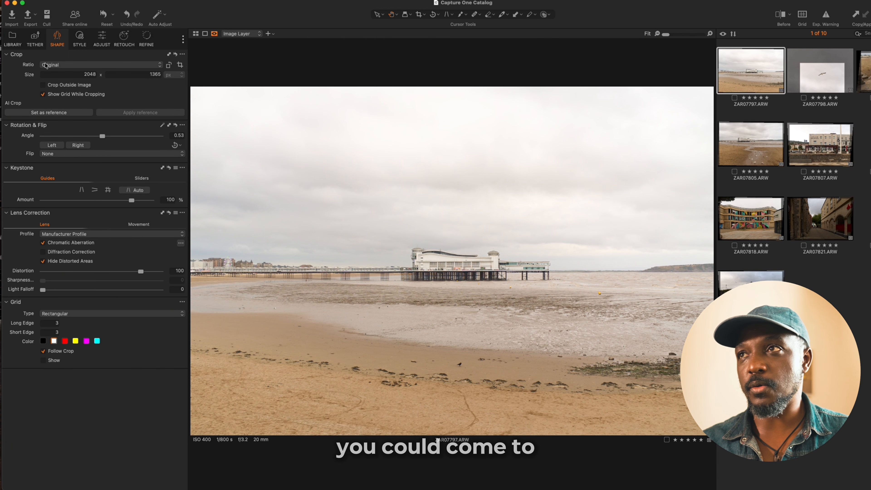
pyautogui.click(99, 40)
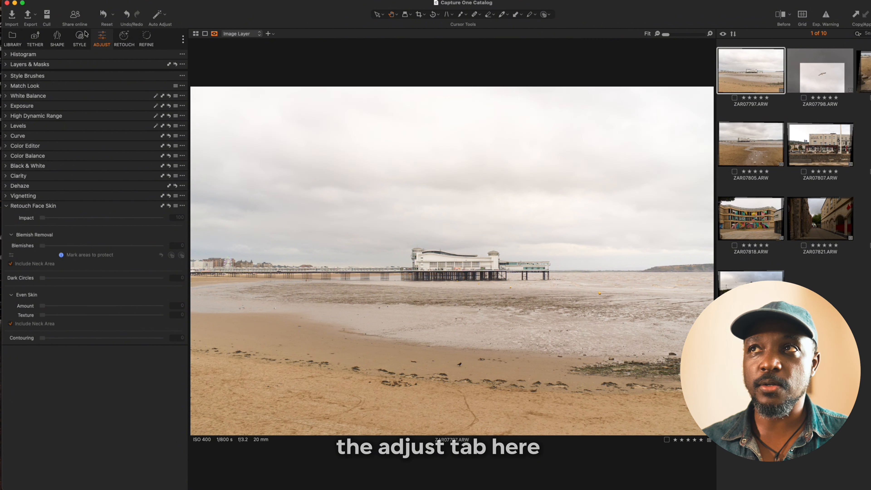
pyautogui.click(6, 156)
pyautogui.click(5, 146)
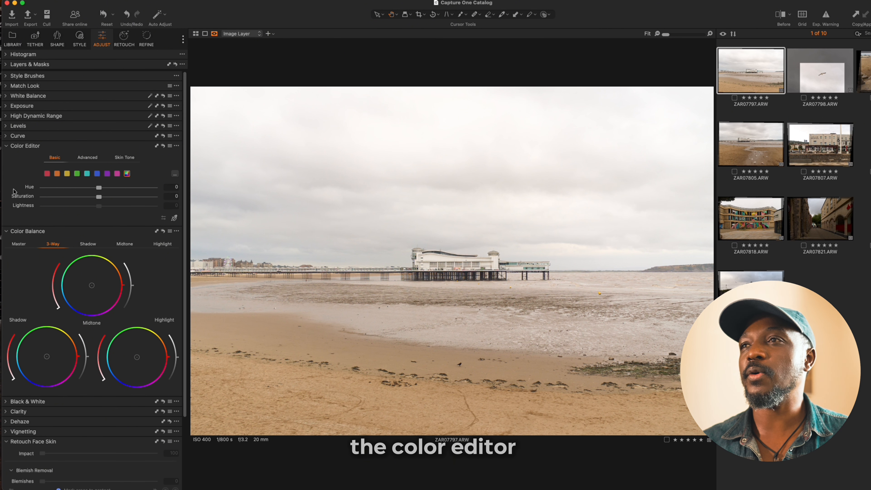
pyautogui.click(6, 231)
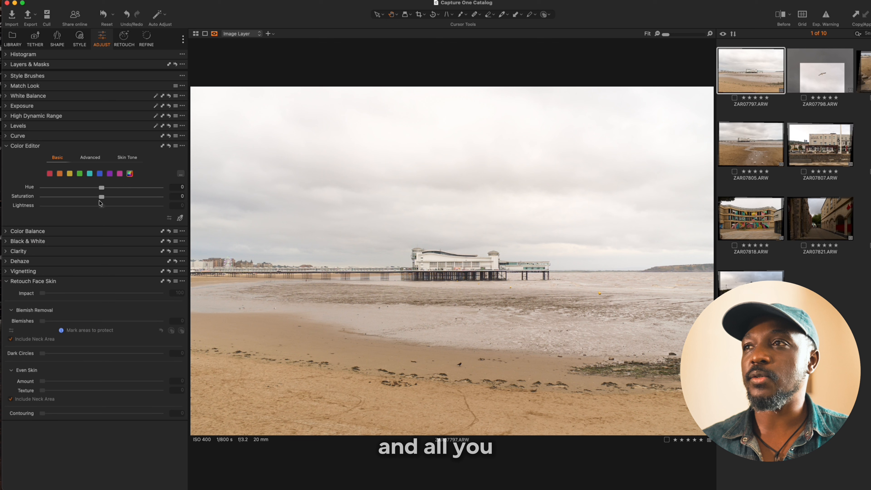
# Step: Try desaturating the pier photo to -80 in the Color Editor, and return its saturation to -0.8
pyautogui.moveTo(101, 197)
pyautogui.mouseDown()
pyautogui.moveTo(26, 201)
pyautogui.moveTo(101, 195)
pyautogui.mouseUp()
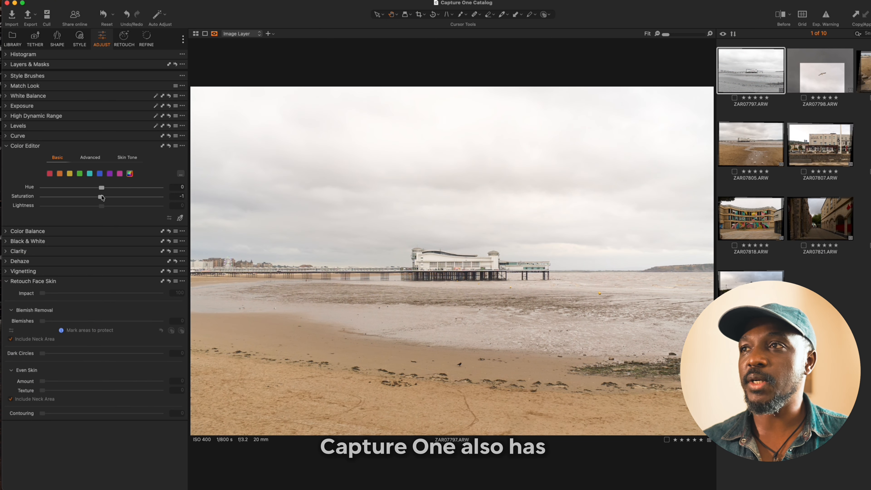
pyautogui.click(6, 241)
pyautogui.scroll(-1, 74, 223)
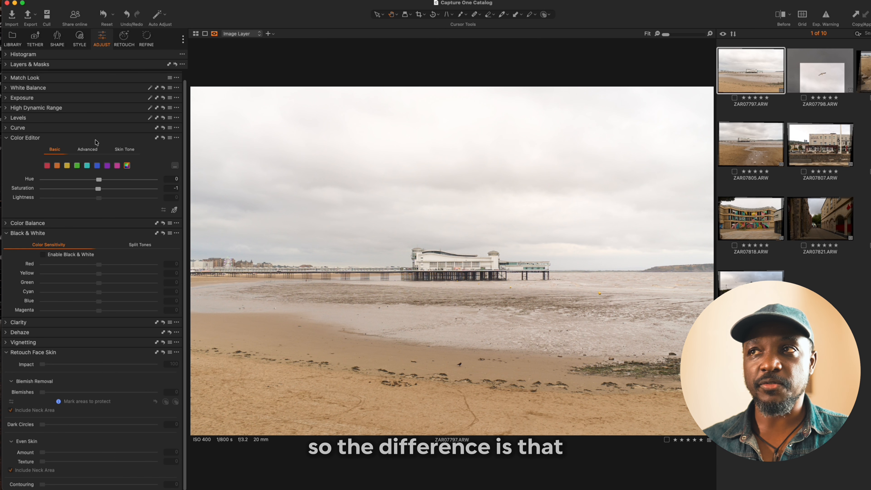
pyautogui.moveTo(98, 187); pyautogui.dragTo(20, 187)
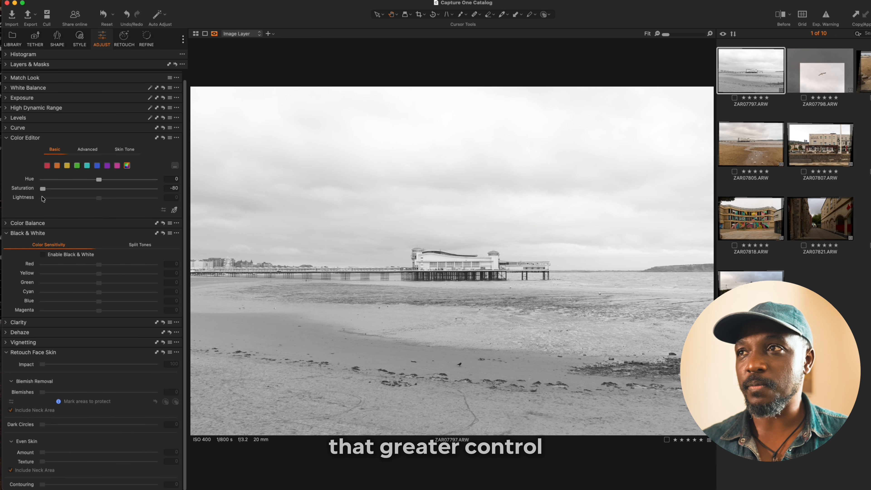
pyautogui.moveTo(43, 188); pyautogui.dragTo(97, 188)
# Step: Convert the pier photo to black and white with red -48, yellow -58, green -5, cyan -13, blue -35 and magenta -3
pyautogui.click(43, 255)
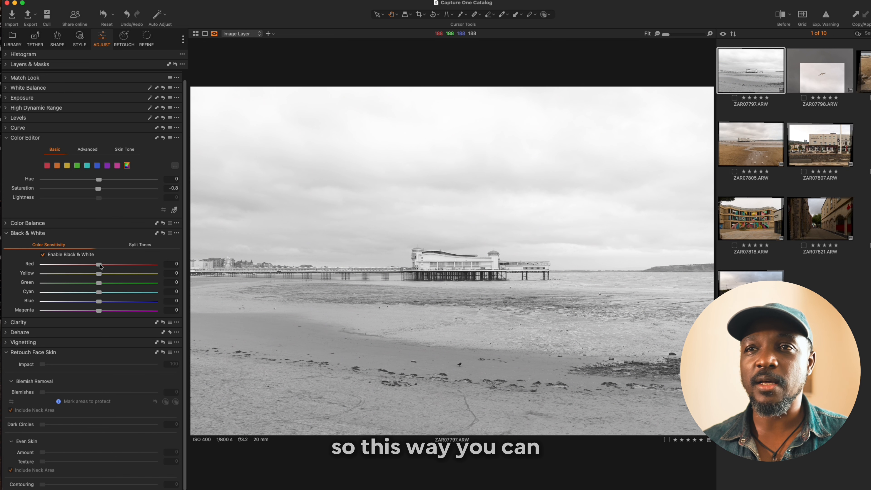
pyautogui.moveTo(98, 273)
pyautogui.mouseDown()
pyautogui.moveTo(21, 280)
pyautogui.moveTo(97, 278)
pyautogui.moveTo(41, 267)
pyautogui.moveTo(117, 267)
pyautogui.moveTo(41, 267)
pyautogui.moveTo(96, 266)
pyautogui.mouseUp()
pyautogui.click(42, 254)
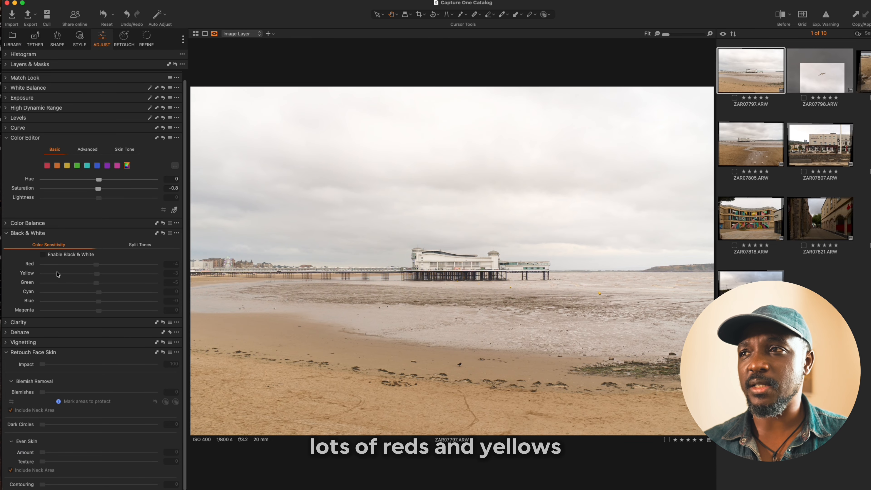
pyautogui.click(42, 254)
pyautogui.moveTo(96, 277); pyautogui.dragTo(78, 273)
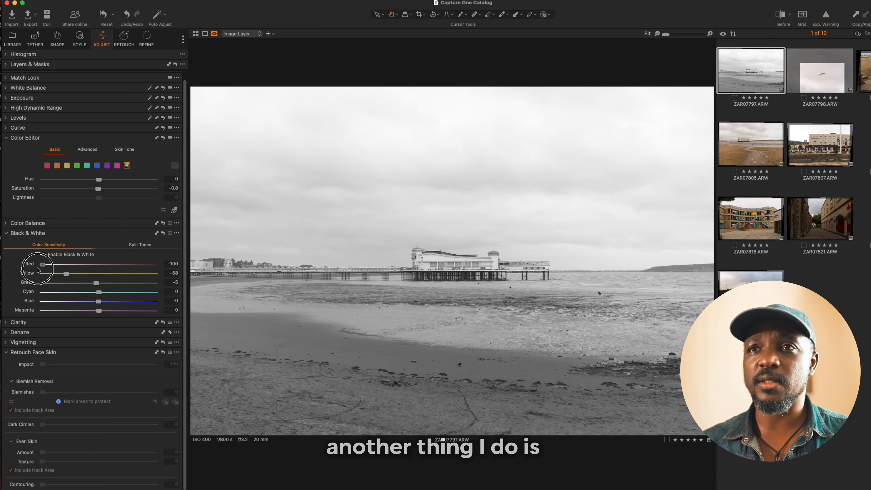
# Step: Set the pier photo's dehaze amount to 25 and its vignetting to -1.66
pyautogui.click(19, 332)
pyautogui.moveTo(99, 344)
pyautogui.mouseDown()
pyautogui.moveTo(70, 345)
pyautogui.moveTo(138, 351)
pyautogui.moveTo(99, 354)
pyautogui.moveTo(113, 346)
pyautogui.mouseUp()
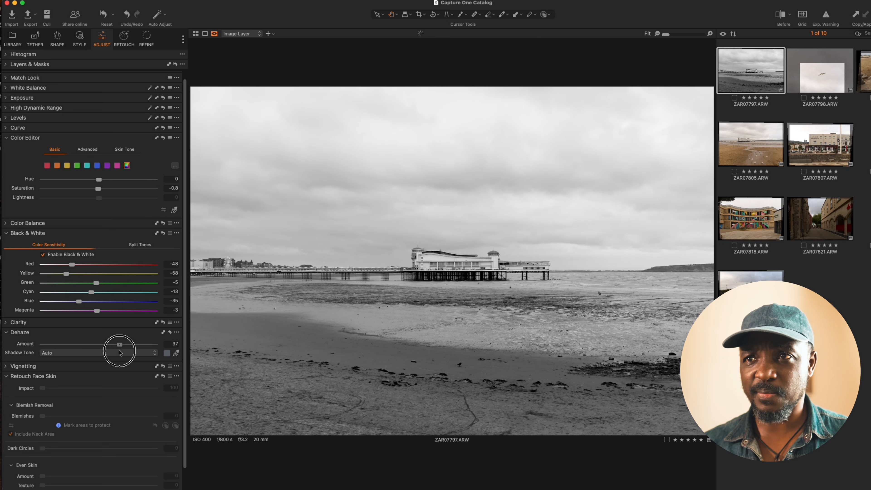
pyautogui.click(7, 366)
pyautogui.moveTo(98, 378); pyautogui.dragTo(75, 378)
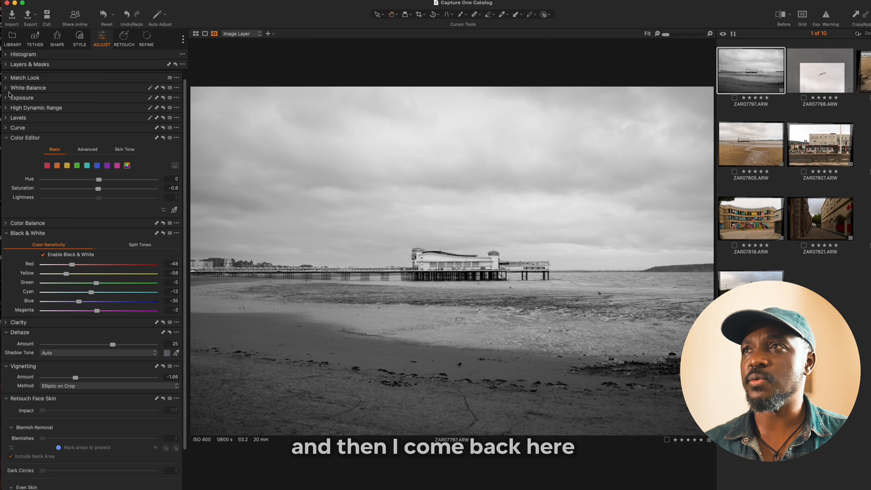
# Step: Set the pier photo's highlights to -49, clarity to 9 and structure to 12
pyautogui.click(7, 109)
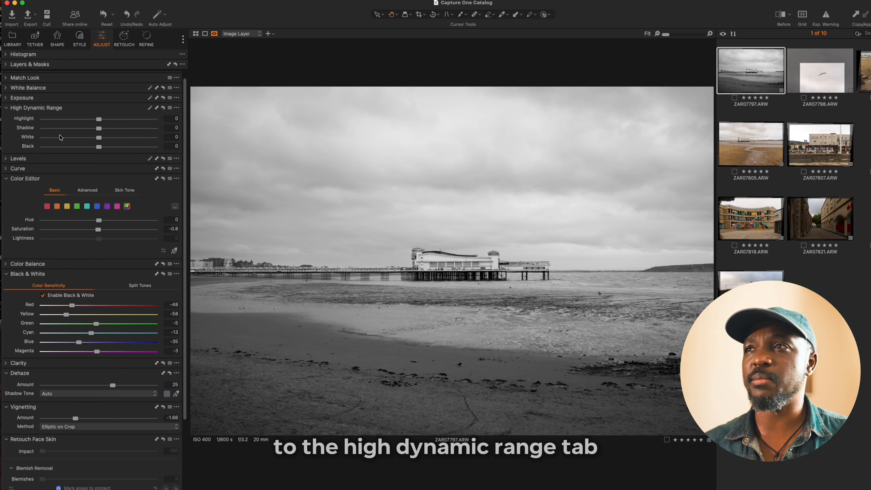
pyautogui.click(6, 98)
pyautogui.click(61, 160)
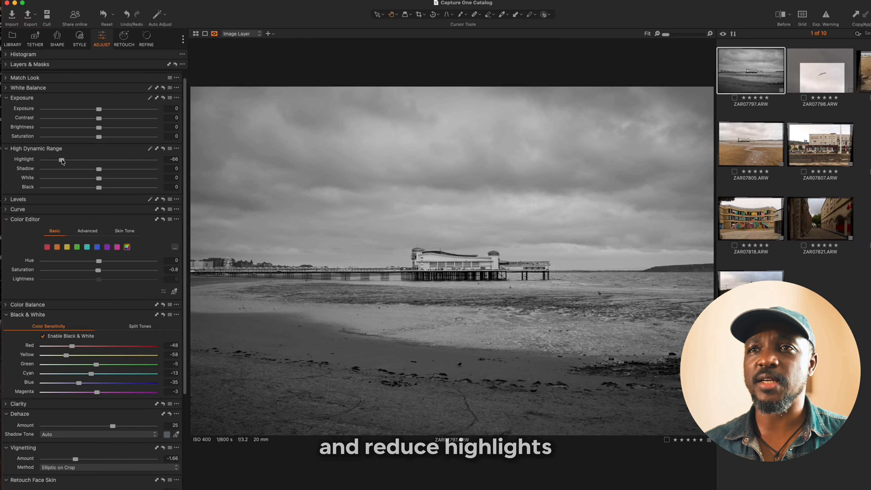
pyautogui.moveTo(61, 160)
pyautogui.mouseDown()
pyautogui.moveTo(41, 162)
pyautogui.moveTo(69, 164)
pyautogui.mouseUp()
pyautogui.scroll(-1, 32, 365)
pyautogui.click(6, 392)
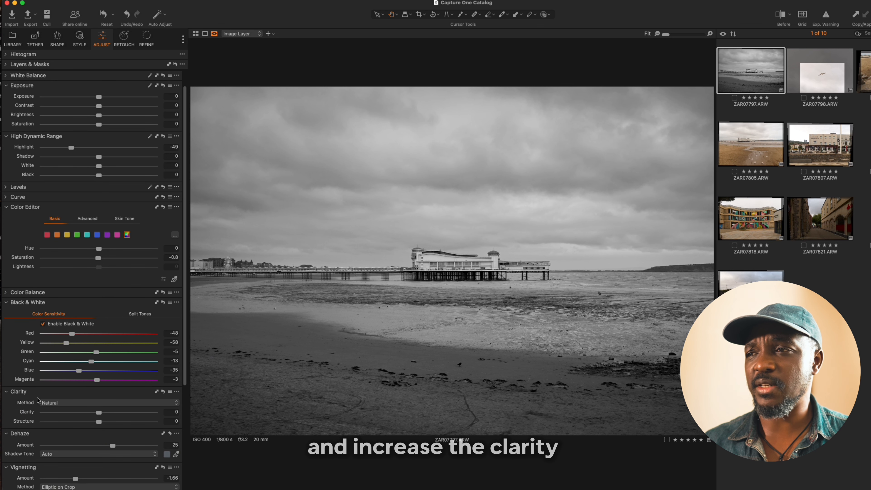
pyautogui.moveTo(91, 380)
pyautogui.mouseDown()
pyautogui.moveTo(136, 387)
pyautogui.moveTo(98, 390)
pyautogui.mouseUp()
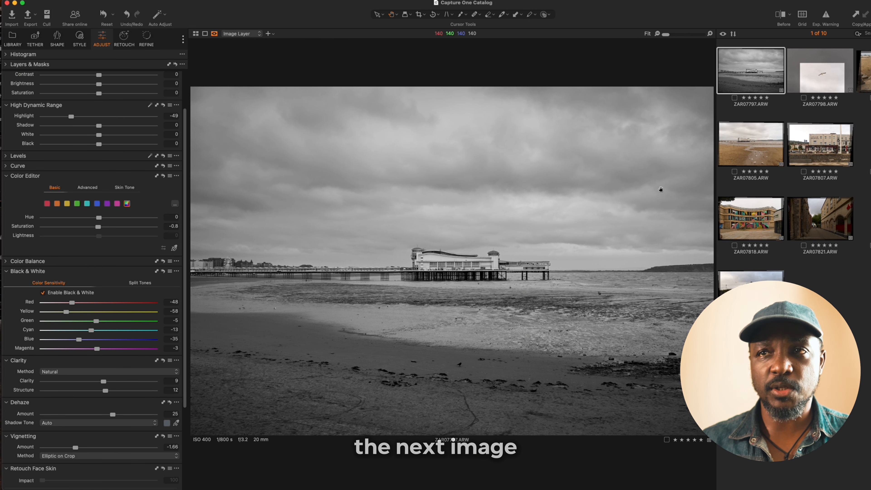
# Step: Convert the flying seagull photo ZAR07798 to black and white with highlight -83, white 45 and black -2
pyautogui.click(806, 59)
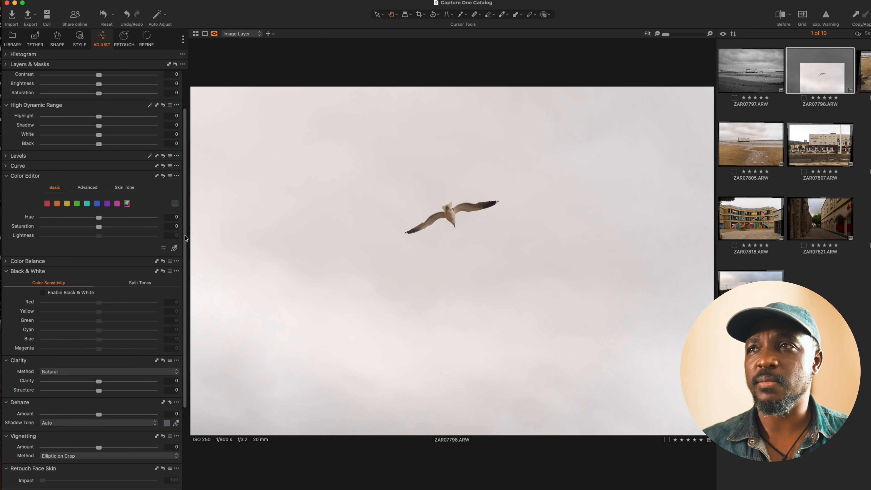
pyautogui.click(42, 293)
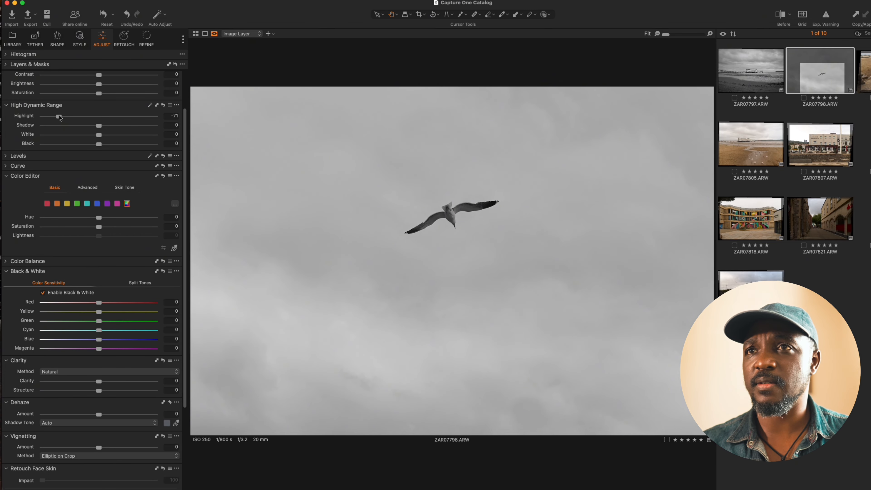
pyautogui.moveTo(59, 117); pyautogui.dragTo(105, 142)
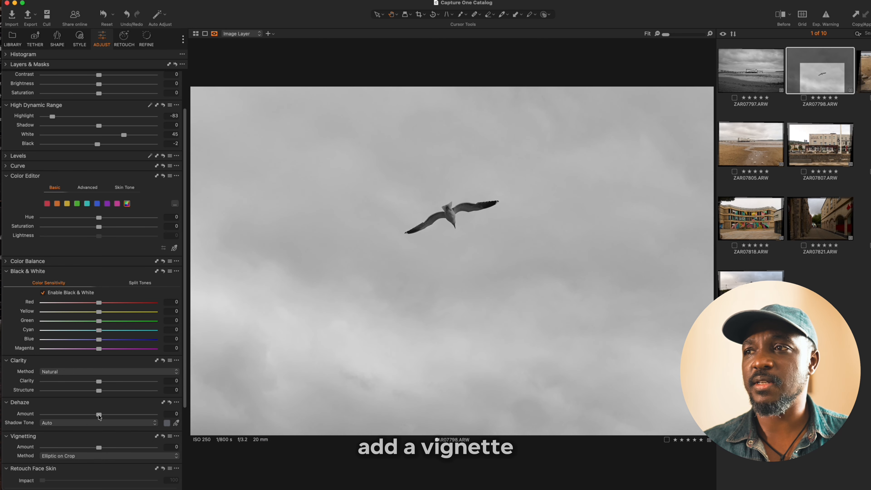
# Step: Make the seagull photo more dramatic with vignetting at -1.48, dehaze at 10 and white at 100
pyautogui.moveTo(98, 447); pyautogui.dragTo(76, 454)
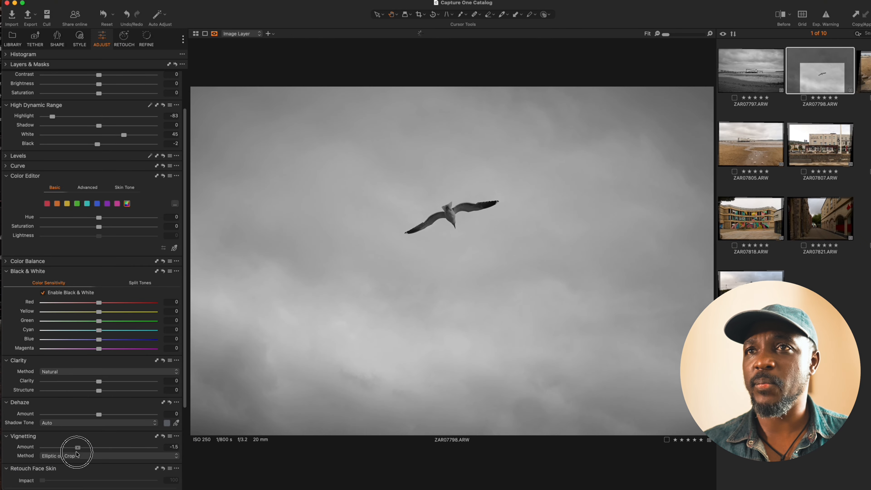
pyautogui.moveTo(113, 414); pyautogui.dragTo(105, 419)
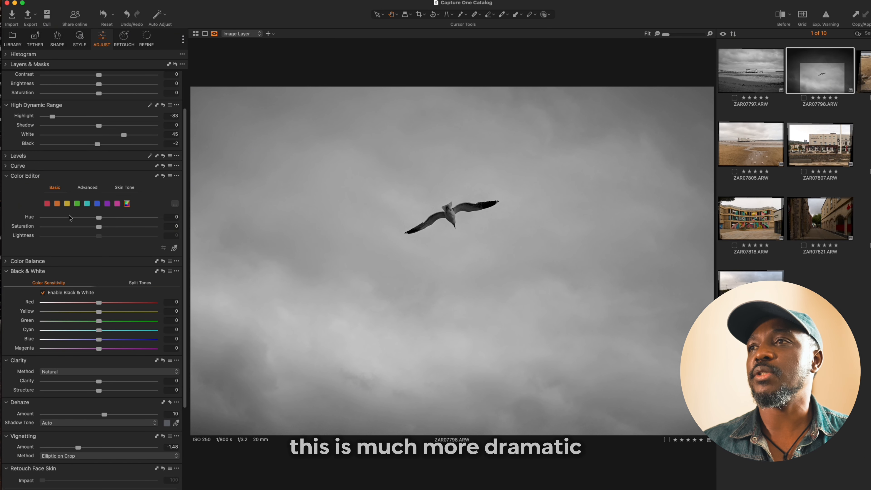
pyautogui.moveTo(122, 136); pyautogui.dragTo(155, 138)
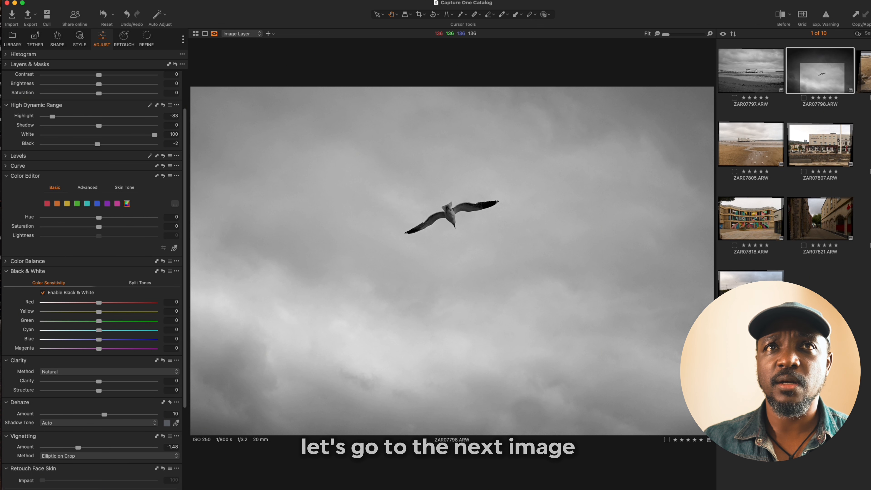
# Step: Convert the beach photo ZAR07801 to black and white and set its highlights to -62
pyautogui.press('Right')
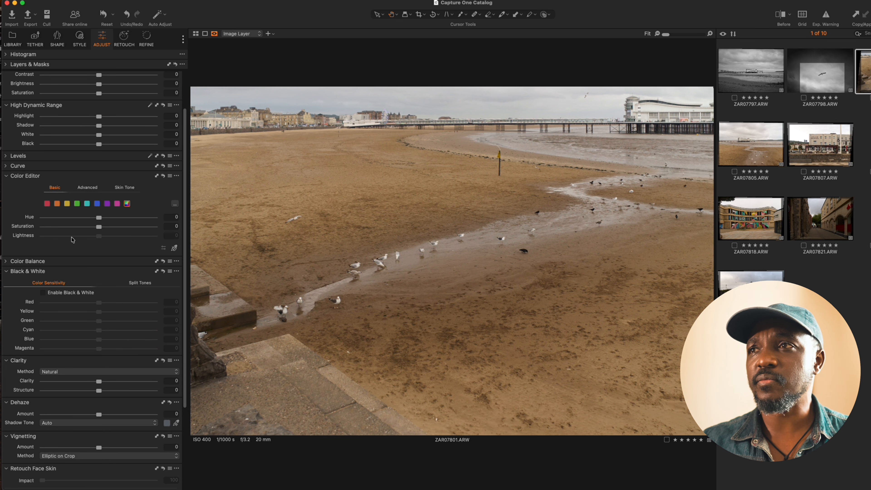
pyautogui.click(43, 293)
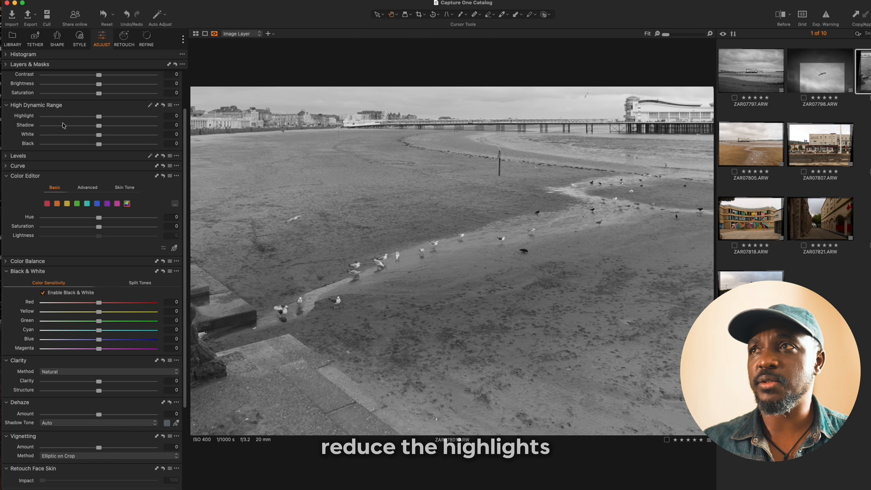
pyautogui.click(67, 117)
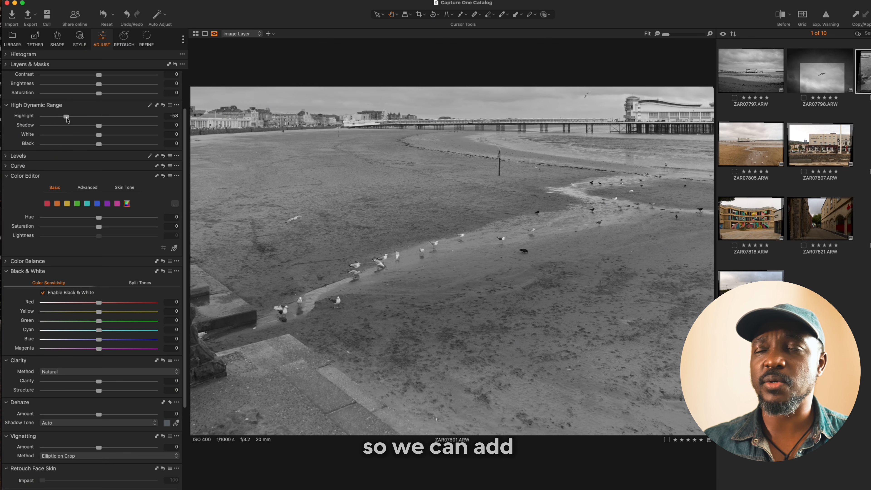
pyautogui.moveTo(66, 119); pyautogui.dragTo(64, 117)
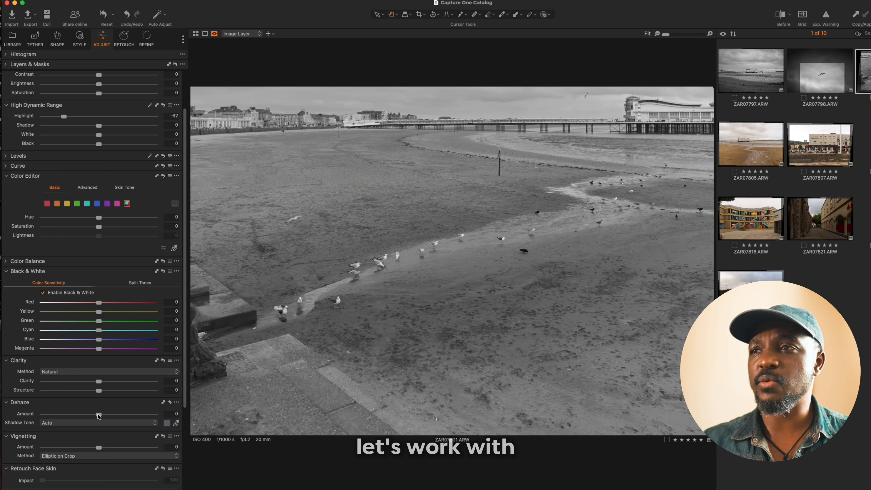
# Step: Set the beach photo's dehaze to 35, clarity to 14, structure to 7 and vignetting to -0.91
pyautogui.moveTo(96, 414); pyautogui.dragTo(118, 417)
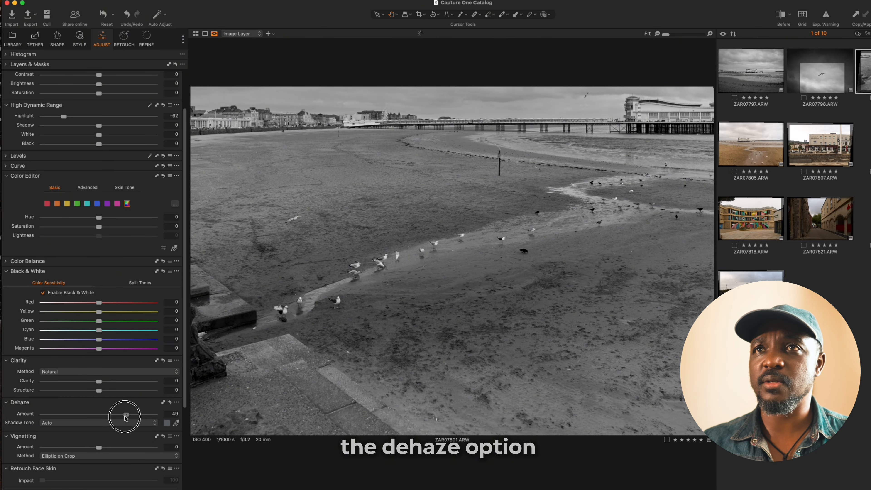
pyautogui.moveTo(99, 381)
pyautogui.mouseDown()
pyautogui.moveTo(111, 381)
pyautogui.moveTo(104, 392)
pyautogui.mouseUp()
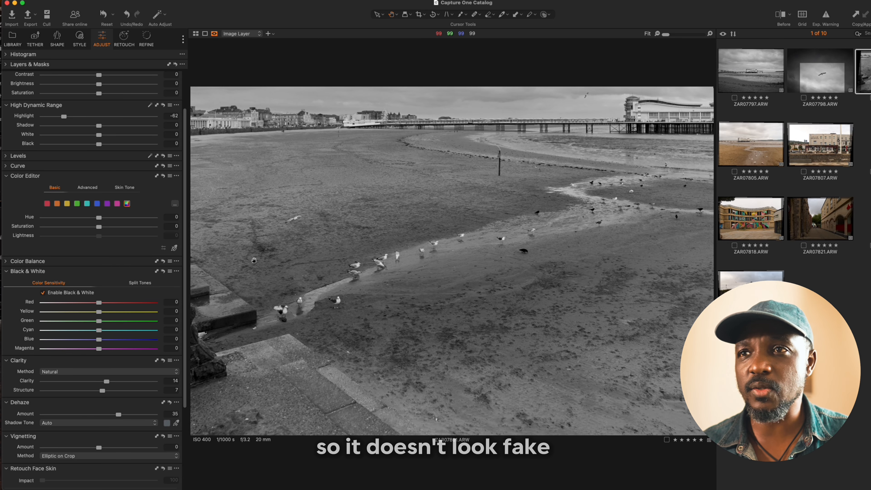
pyautogui.scroll(-1, 96, 384)
pyautogui.moveTo(99, 438); pyautogui.dragTo(86, 442)
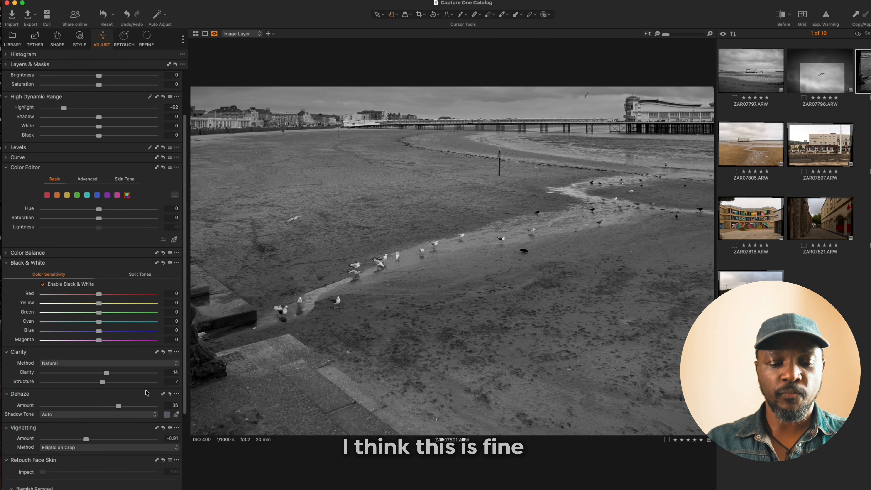
# Step: Convert the pier and gulls photo ZAR07805 to black and white with highlight -73, dehaze 19 and vignetting -0.75
pyautogui.press('Right')
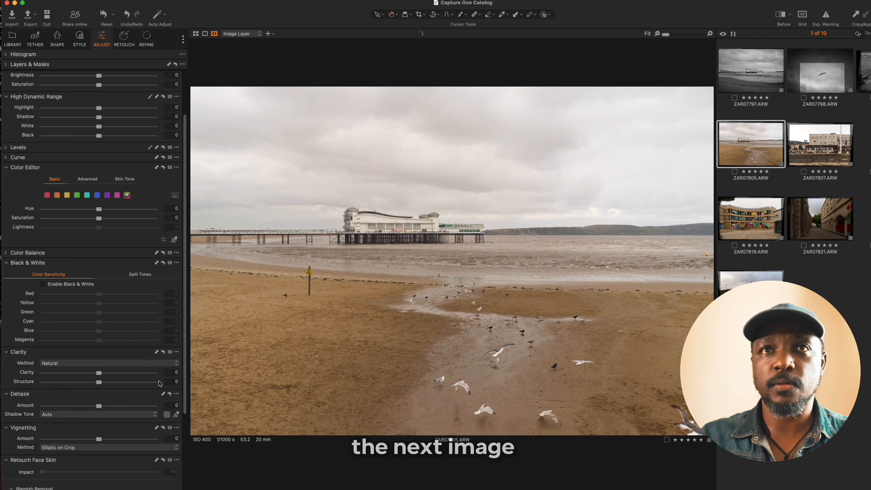
pyautogui.click(43, 284)
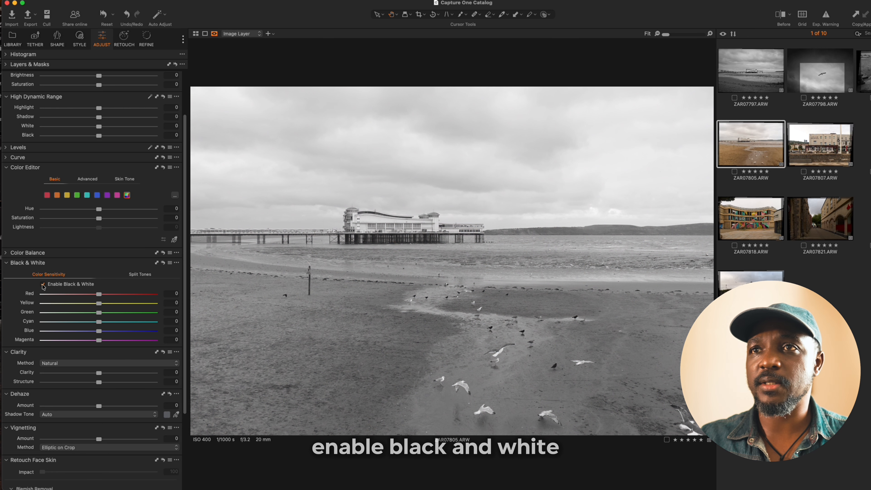
pyautogui.click(62, 110)
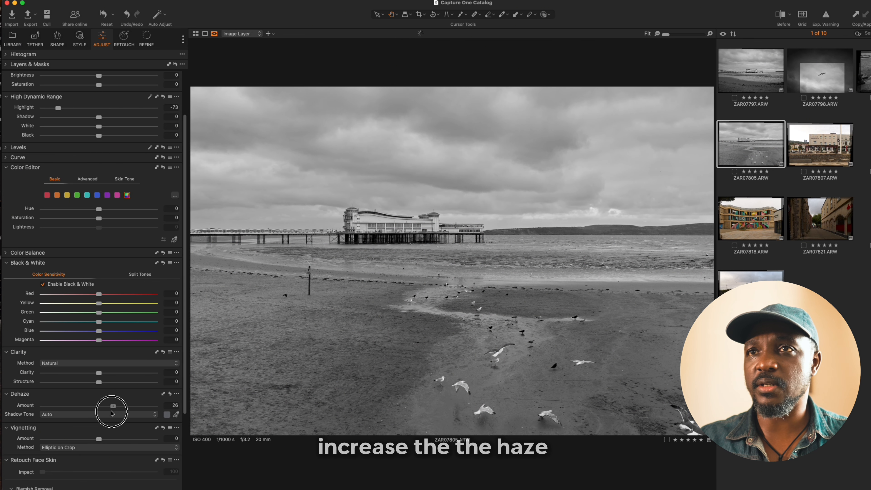
pyautogui.click(115, 413)
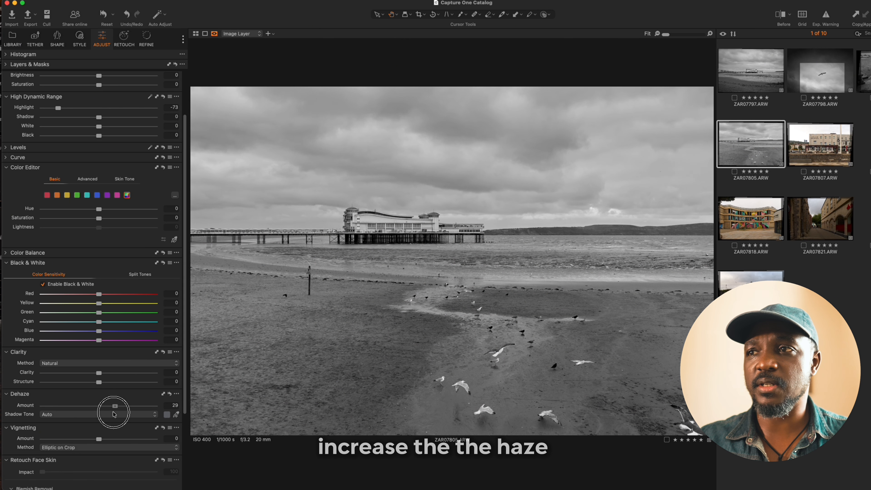
pyautogui.moveTo(114, 412); pyautogui.dragTo(89, 441)
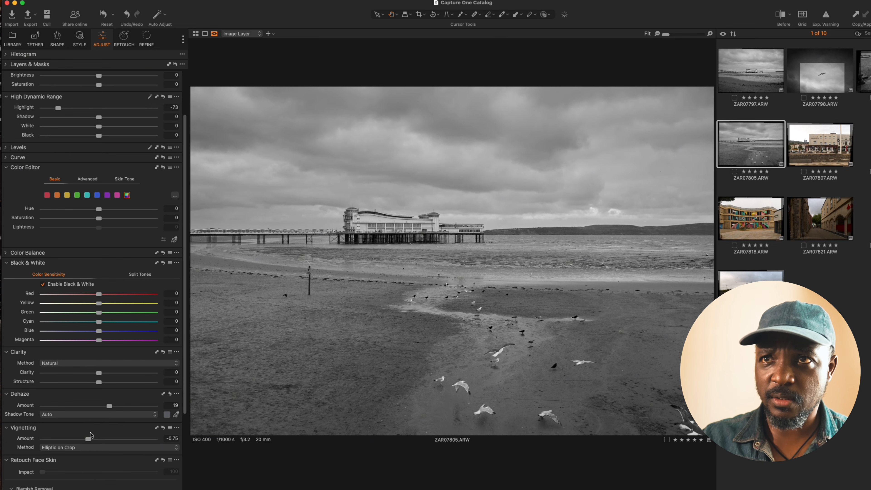
# Step: Convert the hotel photo ZAR07807 to black and white with highlight -100, dehaze 7, clarity 7, structure 16 and vignetting -2.06
pyautogui.press('Right')
pyautogui.click(43, 284)
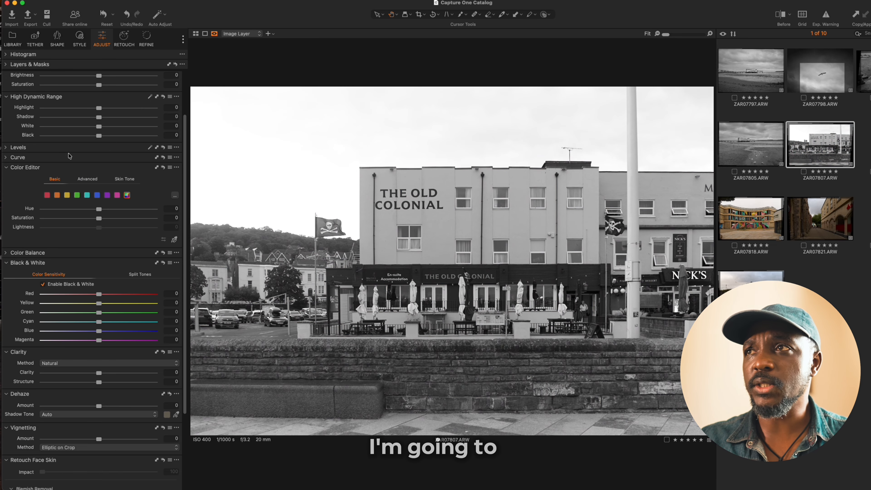
pyautogui.moveTo(62, 108); pyautogui.dragTo(43, 109)
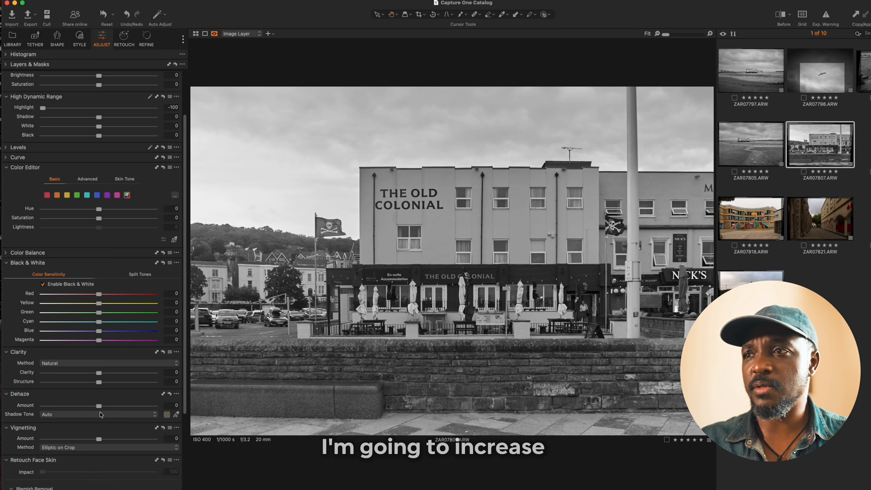
pyautogui.moveTo(100, 409)
pyautogui.mouseDown()
pyautogui.moveTo(123, 411)
pyautogui.moveTo(102, 408)
pyautogui.mouseUp()
pyautogui.moveTo(100, 373); pyautogui.dragTo(108, 383)
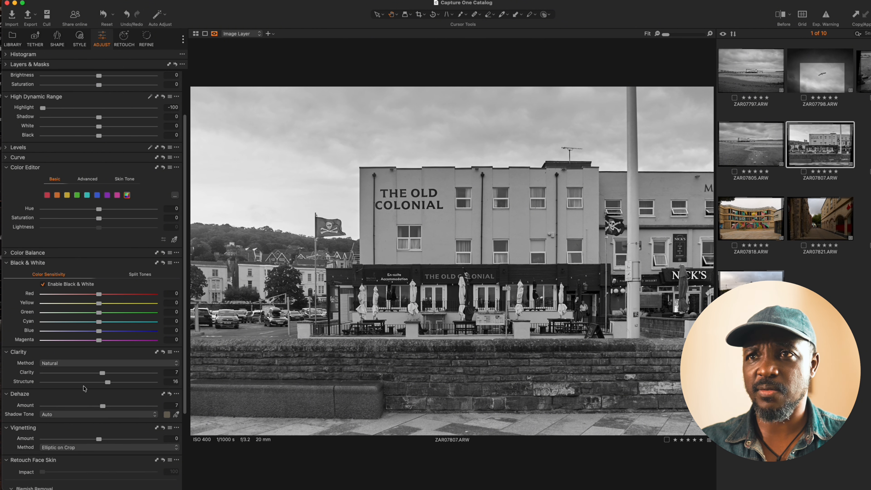
pyautogui.moveTo(99, 441); pyautogui.dragTo(69, 440)
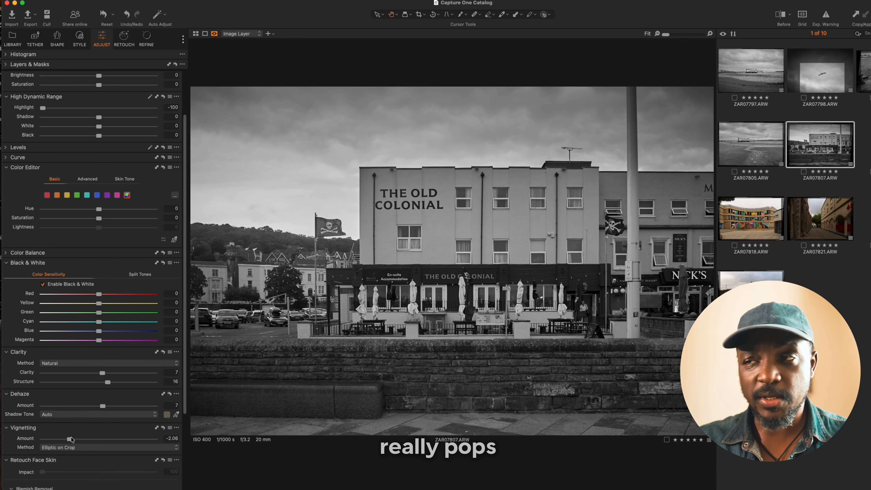
# Step: Crop the bus shelter photo ZAR07811 slightly tighter around the shelter
pyautogui.press('Right')
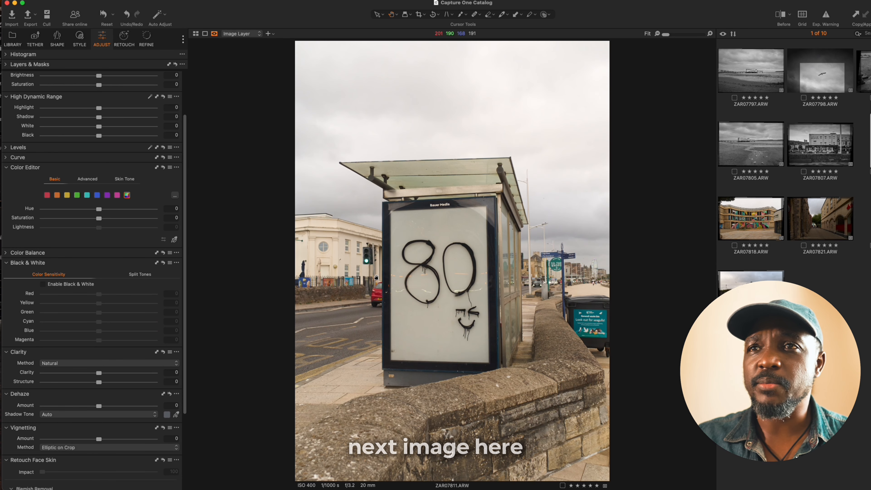
pyautogui.click(419, 14)
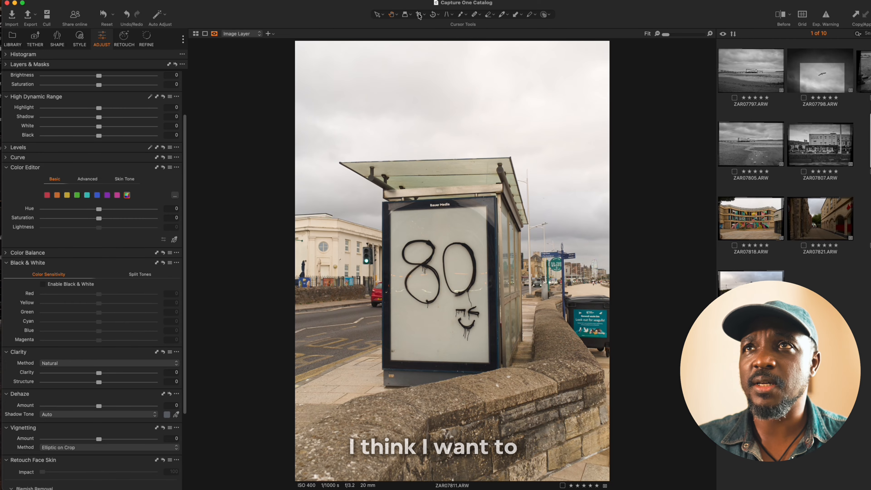
pyautogui.moveTo(577, 76)
pyautogui.mouseDown()
pyautogui.moveTo(553, 101)
pyautogui.moveTo(569, 84)
pyautogui.mouseUp()
pyautogui.press('h')
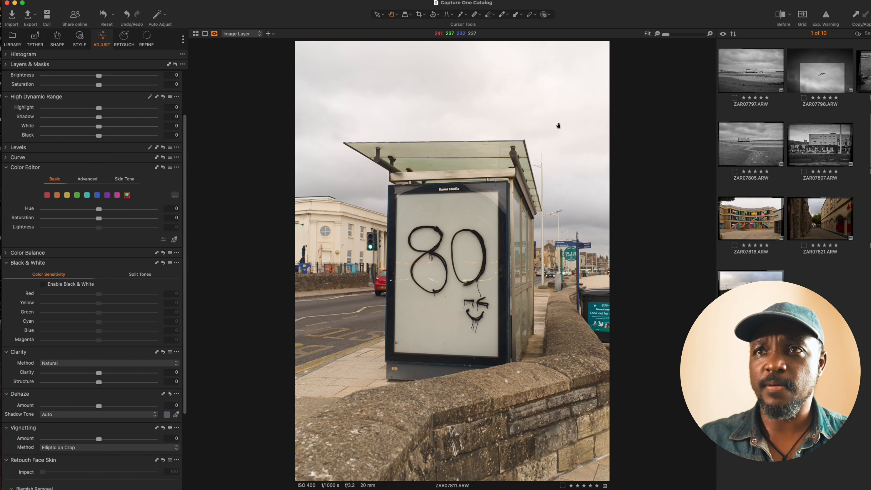
# Step: Convert the bus shelter photo to black and white and set its rotation angle to -0.88
pyautogui.click(43, 284)
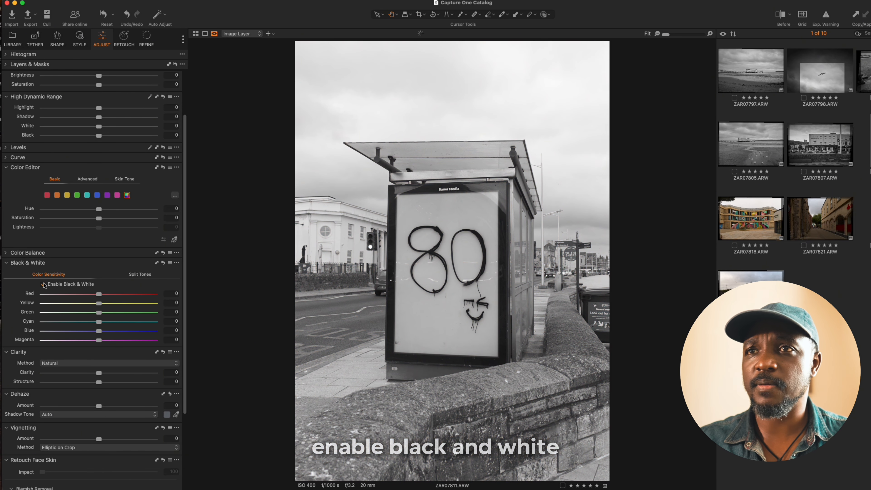
pyautogui.click(57, 37)
pyautogui.moveTo(99, 136); pyautogui.dragTo(99, 137)
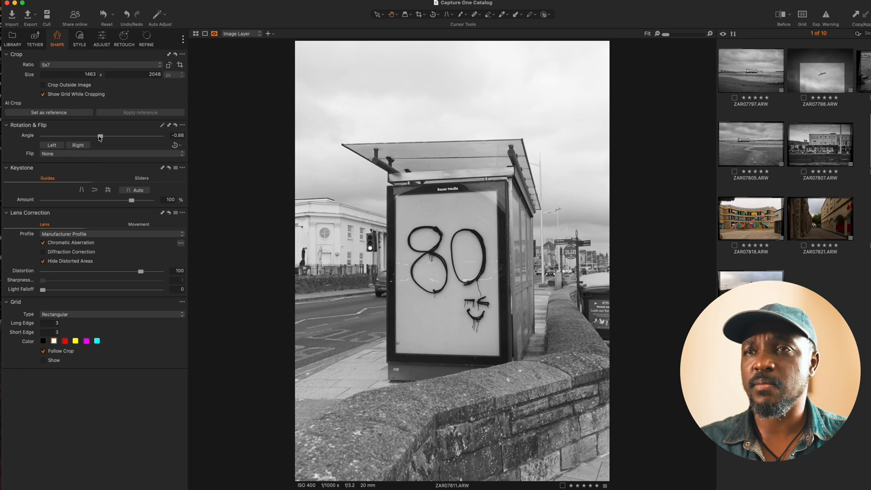
# Step: Set the bus shelter photo's highlight to -74, dehaze to 22, clarity to 9, vignetting to -1.56 and white to 54
pyautogui.click(102, 36)
pyautogui.moveTo(64, 111); pyautogui.dragTo(58, 112)
pyautogui.moveTo(99, 406)
pyautogui.mouseDown()
pyautogui.moveTo(126, 403)
pyautogui.moveTo(111, 405)
pyautogui.mouseUp()
pyautogui.moveTo(100, 373); pyautogui.dragTo(105, 374)
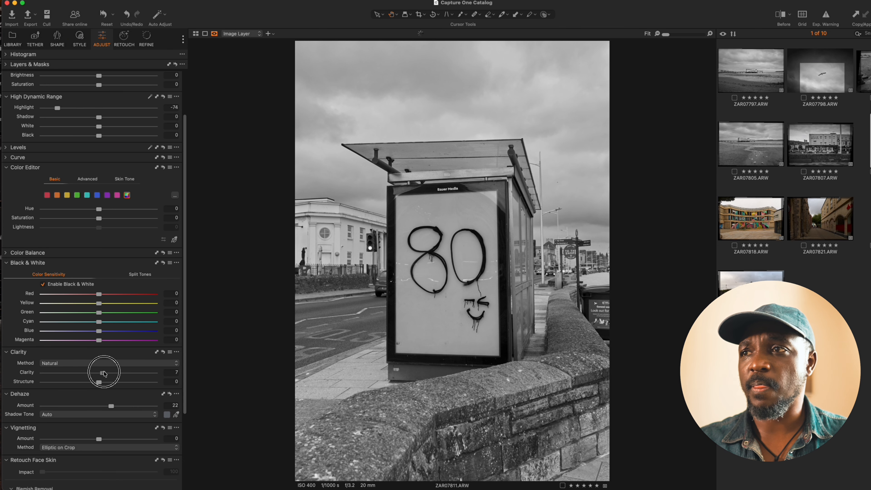
pyautogui.moveTo(99, 439); pyautogui.dragTo(80, 438)
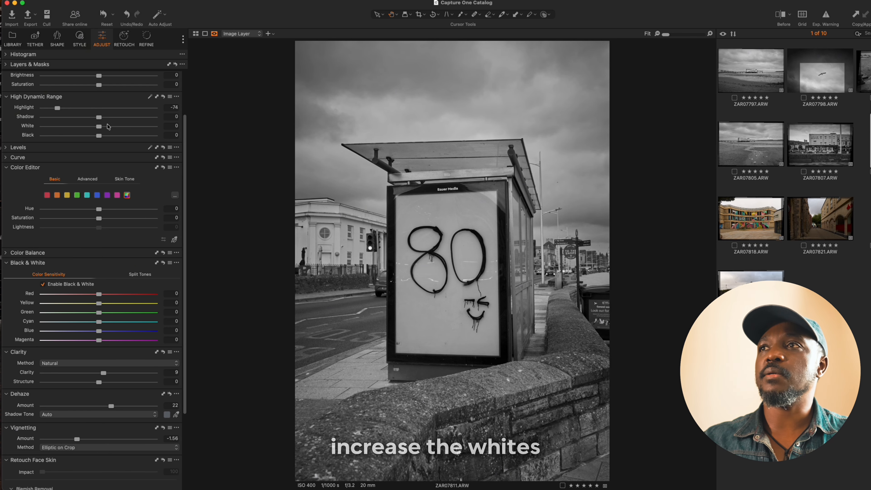
pyautogui.moveTo(113, 129); pyautogui.dragTo(128, 128)
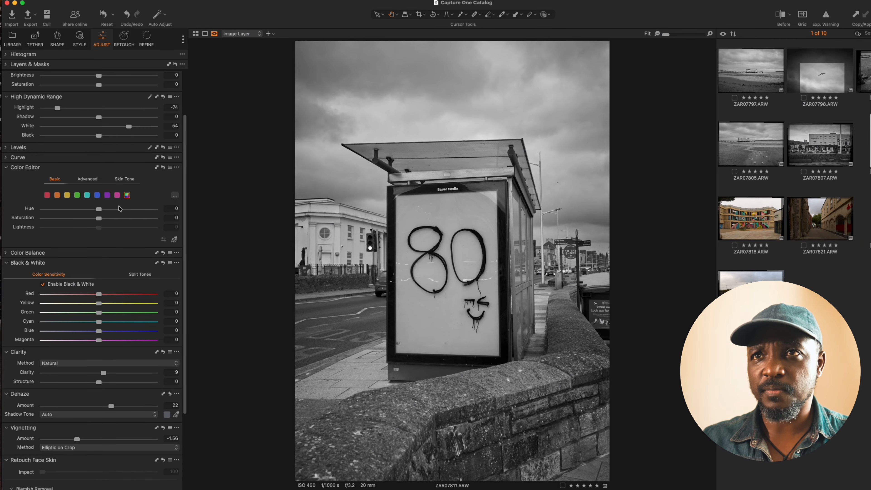
# Step: Convert the curved mural building photo ZAR07818 to black and white and try the red sensitivity at -100
pyautogui.press('Right')
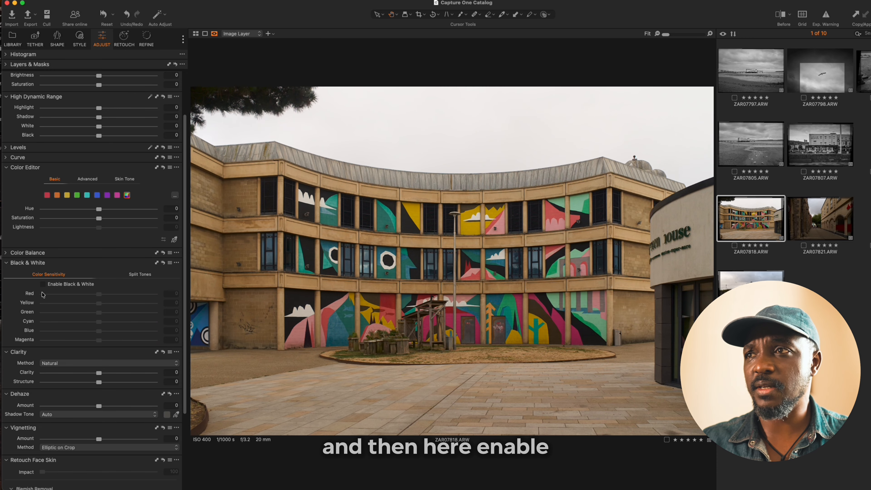
pyautogui.click(43, 284)
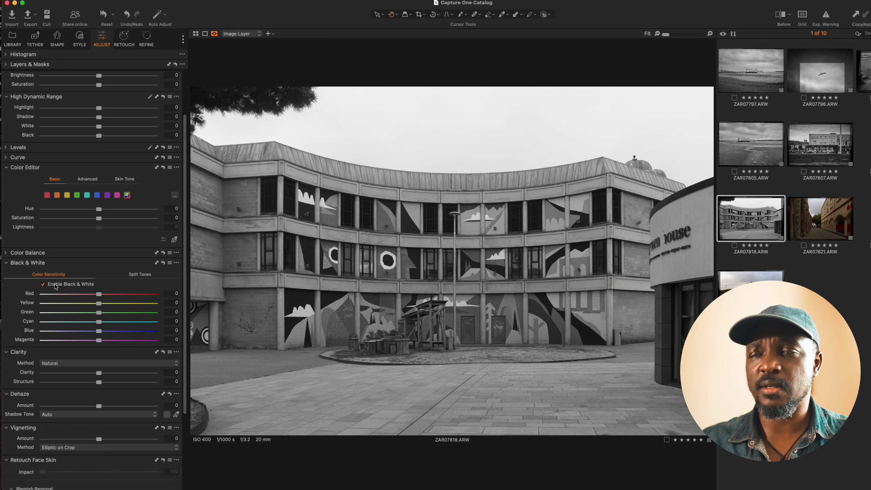
pyautogui.click(43, 284)
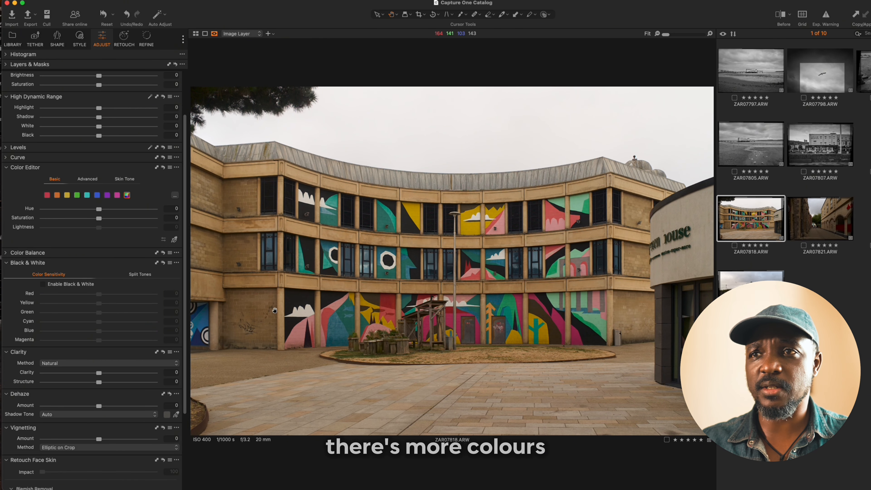
pyautogui.click(43, 284)
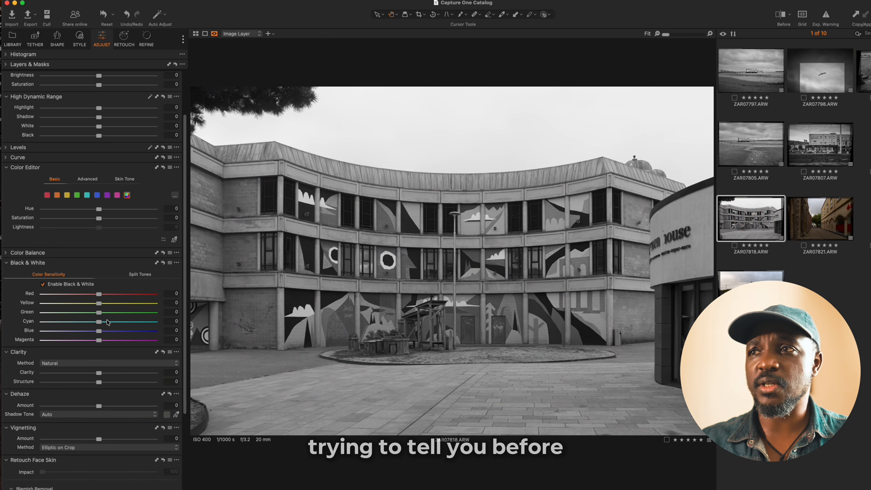
pyautogui.moveTo(99, 305); pyautogui.dragTo(38, 294)
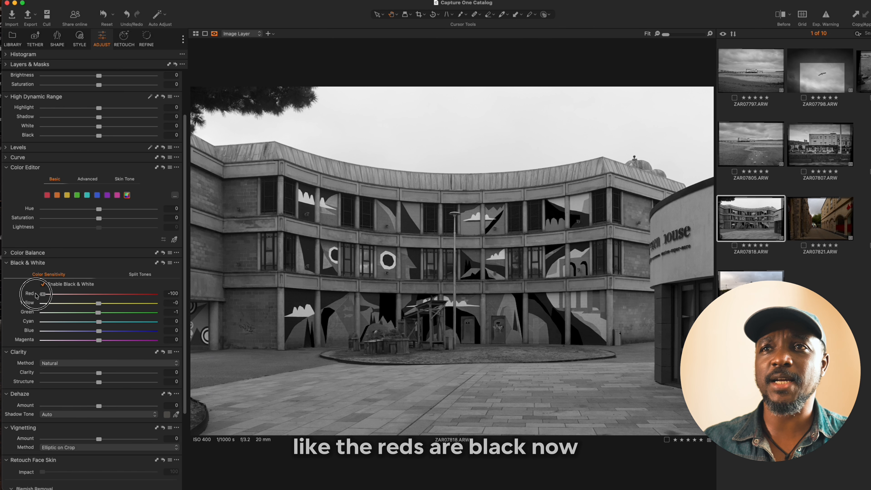
pyautogui.moveTo(36, 295); pyautogui.dragTo(99, 306)
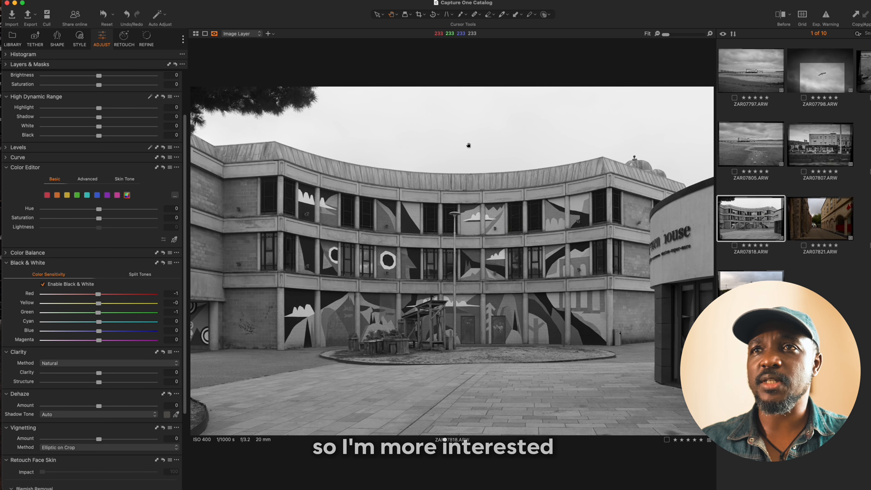
# Step: Set the curved building photo's highlight to -80, dehaze to 25, clarity to 23 and vignetting to -1.25
pyautogui.click(55, 109)
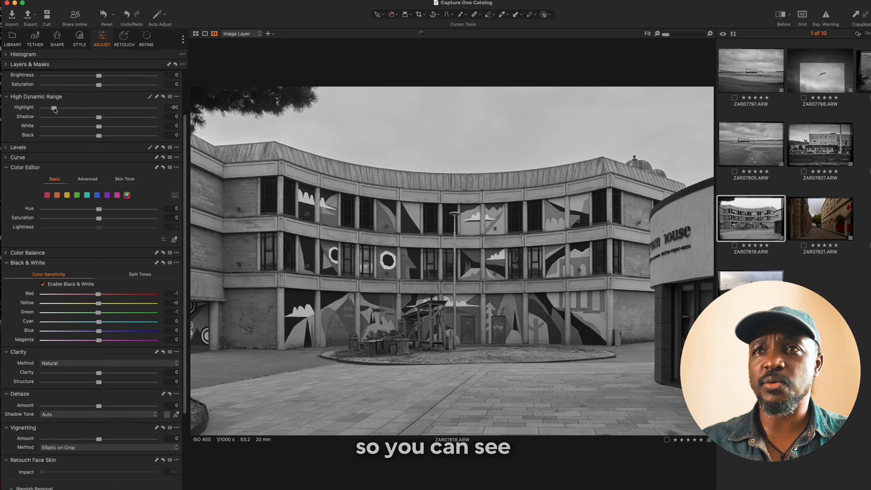
pyautogui.click(53, 108)
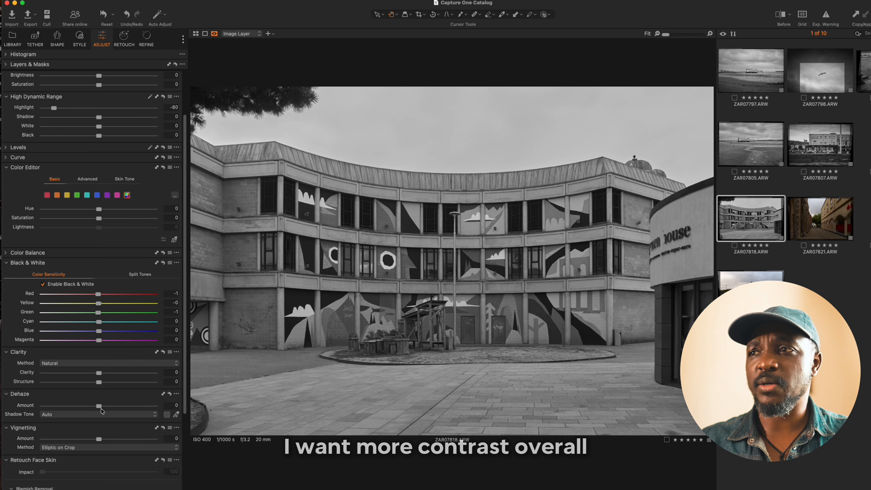
pyautogui.moveTo(99, 407); pyautogui.dragTo(111, 408)
pyautogui.moveTo(101, 374); pyautogui.dragTo(113, 375)
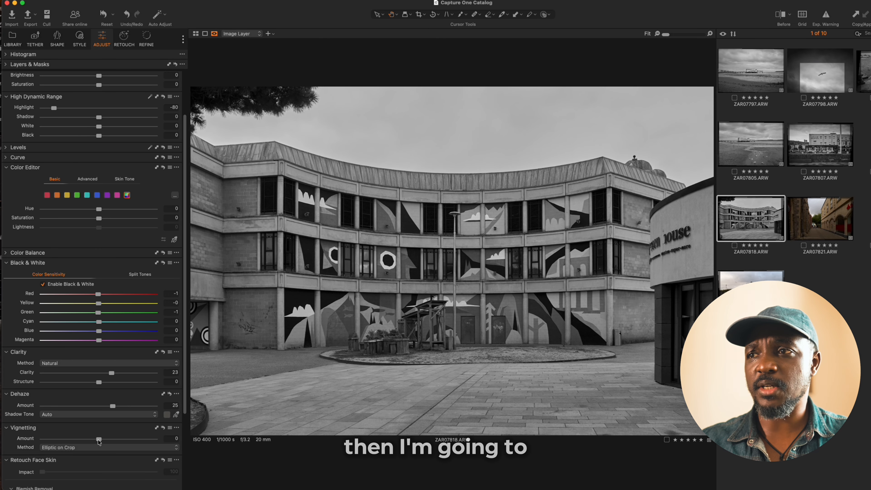
pyautogui.moveTo(99, 439); pyautogui.dragTo(81, 441)
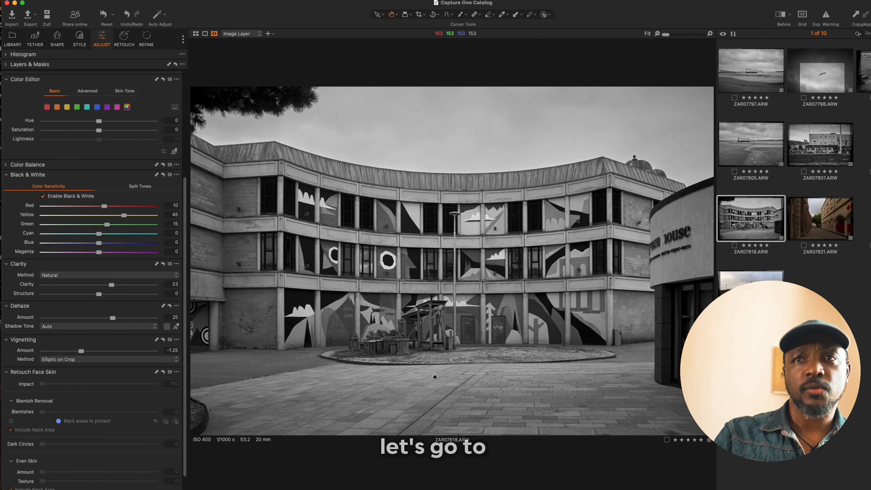
# Step: Convert the alley photo ZAR07821 to black and white and raise its exposure to 0.64
pyautogui.press('Right')
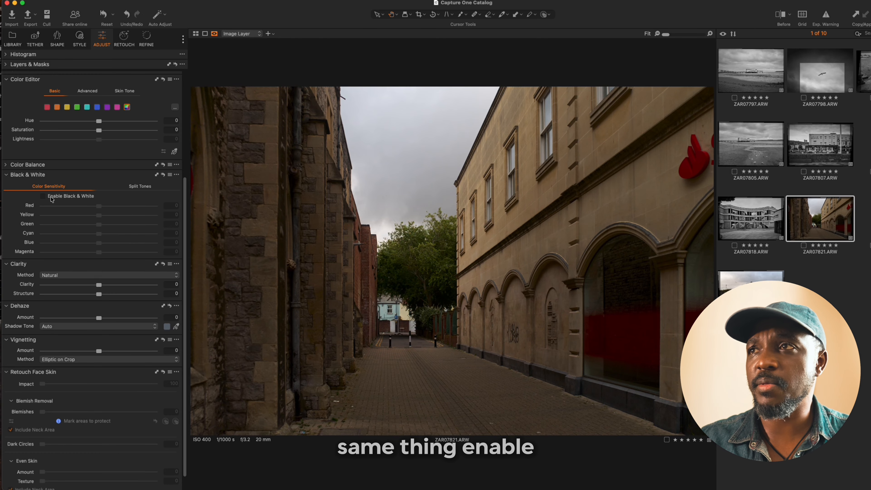
pyautogui.click(43, 196)
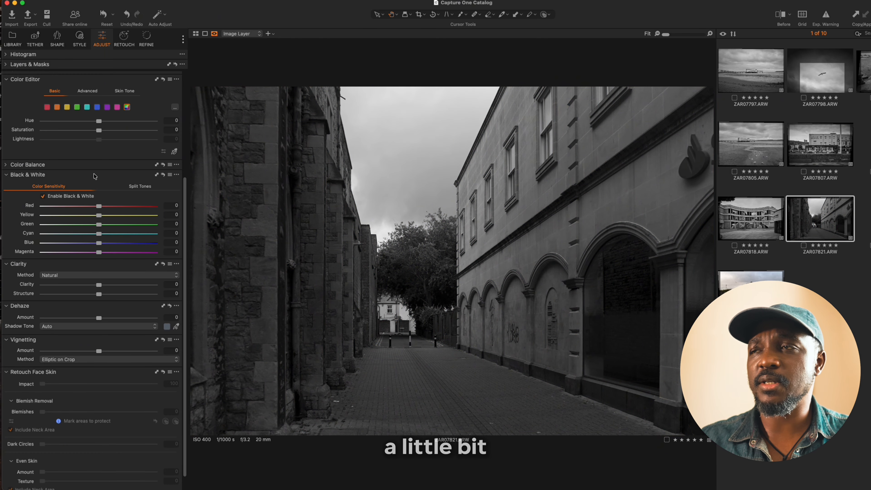
pyautogui.scroll(3, 92, 180)
pyautogui.scroll(3, 98, 77)
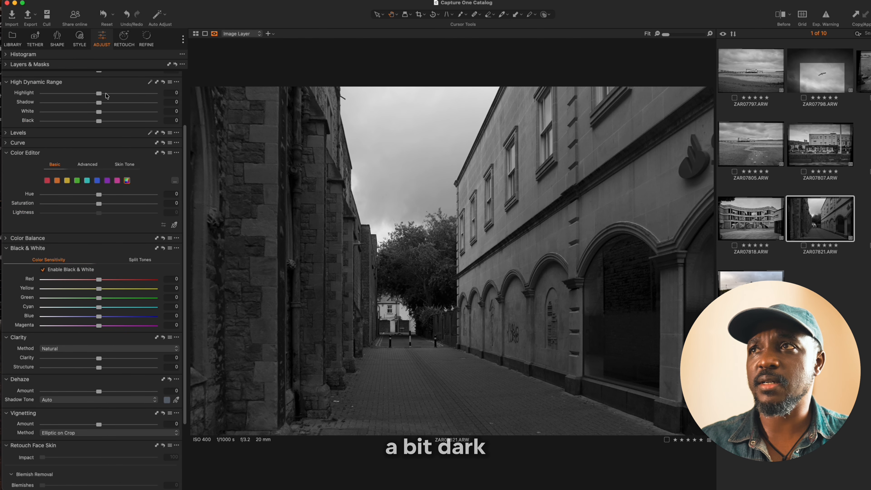
pyautogui.click(112, 93)
pyautogui.moveTo(108, 97)
pyautogui.mouseDown()
pyautogui.moveTo(98, 99)
pyautogui.moveTo(120, 90)
pyautogui.moveTo(110, 87)
pyautogui.moveTo(111, 97)
pyautogui.mouseUp()
pyautogui.scroll(4, 97, 99)
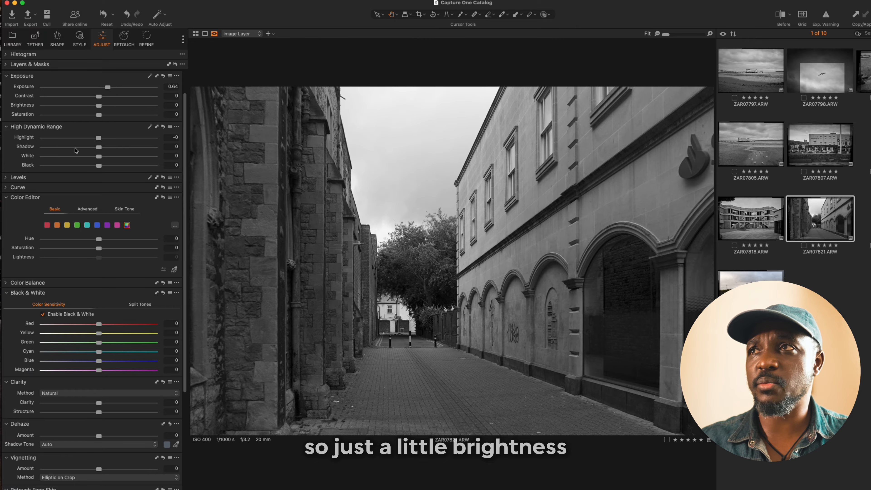
# Step: Set the alley photo's highlight to -70, dehaze to 19, clarity to 23 and vignetting to -1.57
pyautogui.moveTo(68, 139); pyautogui.dragTo(61, 143)
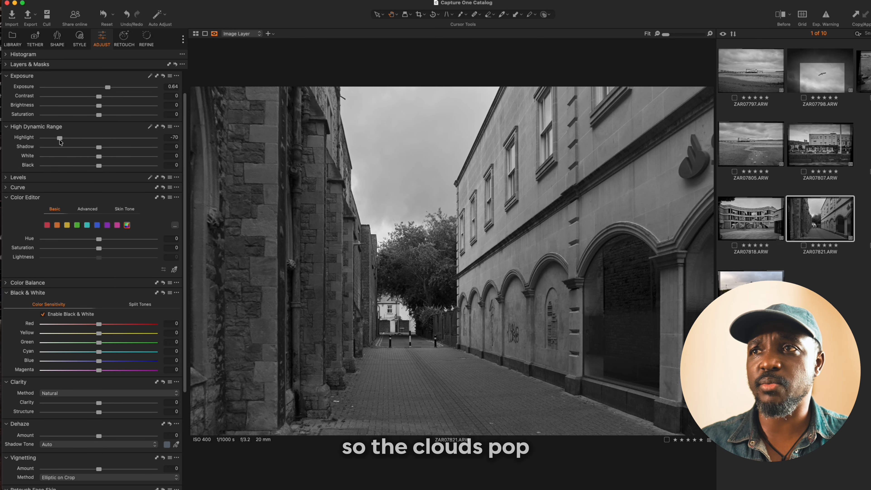
pyautogui.moveTo(98, 436)
pyautogui.mouseDown()
pyautogui.moveTo(115, 439)
pyautogui.moveTo(104, 438)
pyautogui.mouseUp()
pyautogui.moveTo(99, 403); pyautogui.dragTo(111, 404)
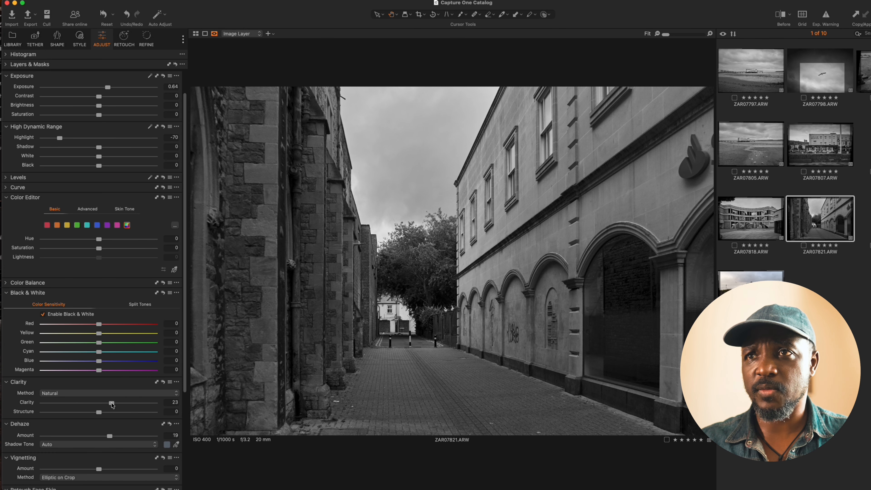
pyautogui.scroll(-1, 93, 443)
pyautogui.moveTo(99, 454); pyautogui.dragTo(77, 454)
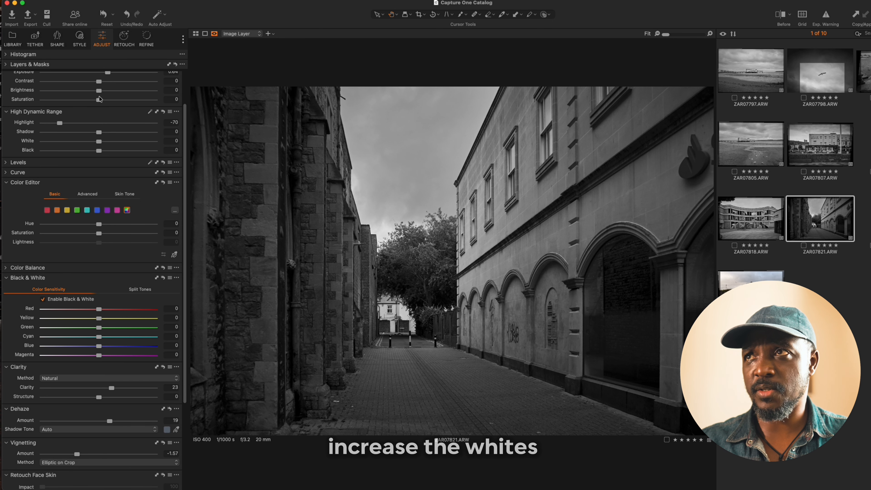
# Step: Set the alley photo's white to 32 and black to -37, and compare the edit with the original
pyautogui.moveTo(99, 141); pyautogui.dragTo(78, 150)
pyautogui.press('y')
pyautogui.press('y')
pyautogui.press('y')
pyautogui.press('y')
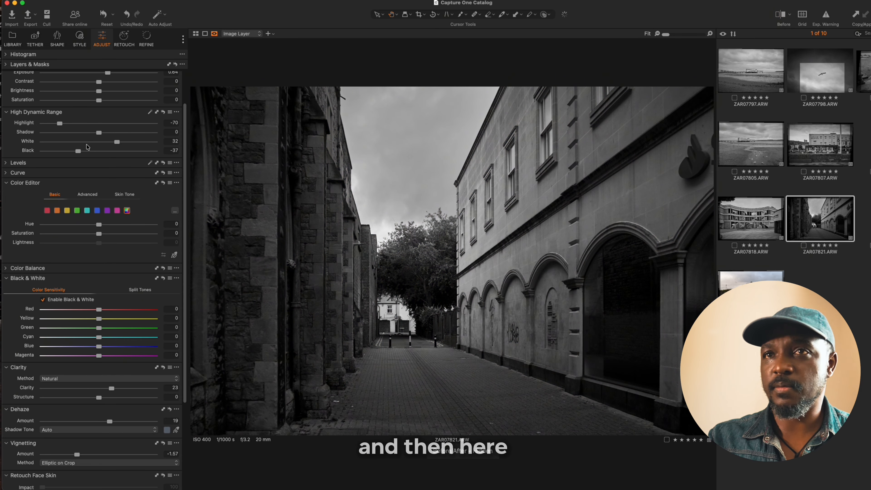
# Step: Convert the Laser Quest mural photo ZAR07824 to black and white with dehaze 54, vignetting -0.3 and highlight -65
pyautogui.press('Right')
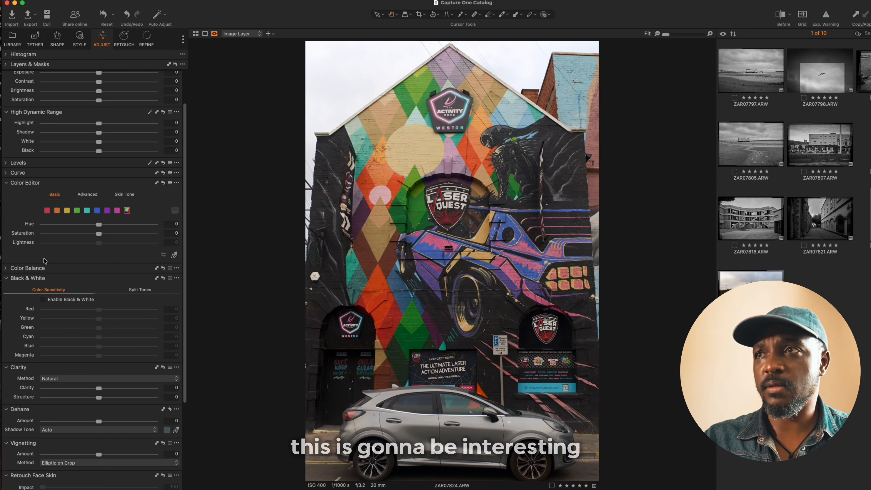
pyautogui.click(43, 300)
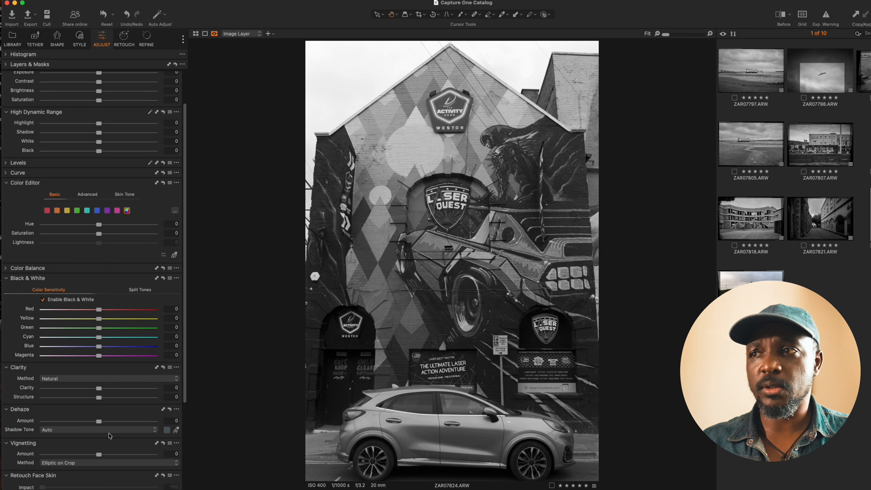
pyautogui.moveTo(99, 421)
pyautogui.mouseDown()
pyautogui.moveTo(139, 425)
pyautogui.moveTo(127, 427)
pyautogui.mouseUp()
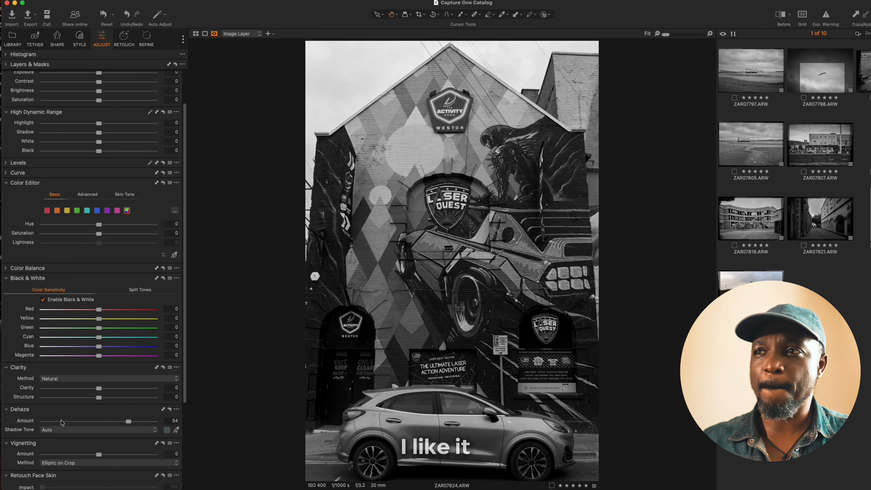
pyautogui.moveTo(99, 454)
pyautogui.mouseDown()
pyautogui.moveTo(73, 452)
pyautogui.moveTo(94, 461)
pyautogui.mouseUp()
pyautogui.moveTo(99, 123); pyautogui.dragTo(61, 124)
# Step: Fine-tune the mural photo's tones with contrast 6, brightness 1 and white 33
pyautogui.scroll(1, 100, 121)
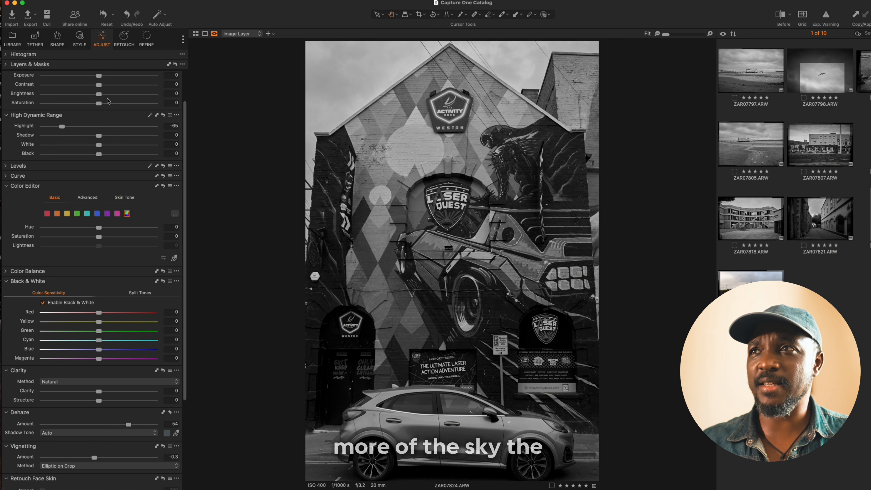
pyautogui.click(118, 93)
pyautogui.moveTo(118, 94); pyautogui.dragTo(99, 93)
pyautogui.moveTo(99, 144); pyautogui.dragTo(116, 144)
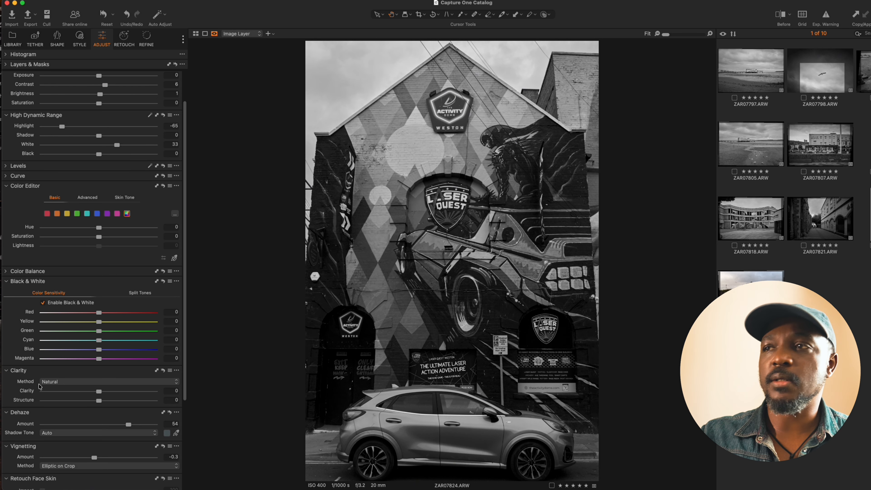
# Step: Strengthen the dark vignetting on the Laser Quest mural photo ZAR07824
pyautogui.moveTo(93, 457); pyautogui.dragTo(76, 459)
# Step: Convert the street photo ZAR07825 to black and white with highlight -82, dehaze 21, clarity 23 and vignetting -0.48
pyautogui.press('Right')
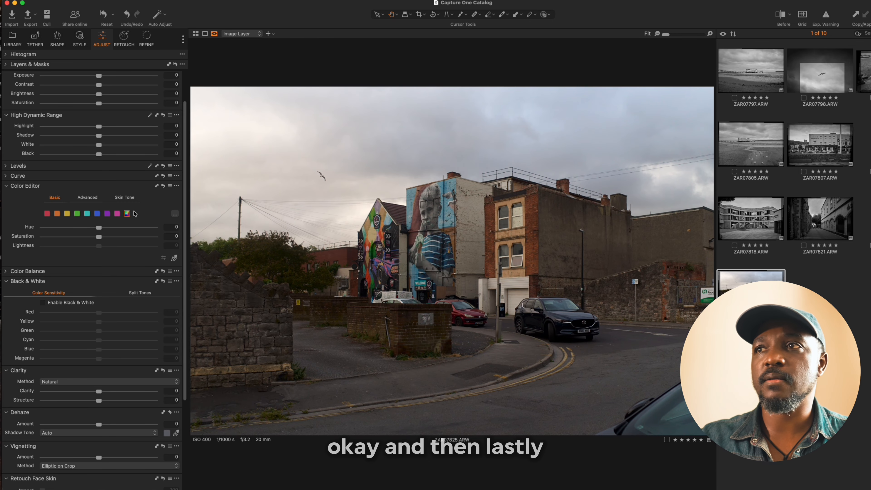
pyautogui.click(43, 303)
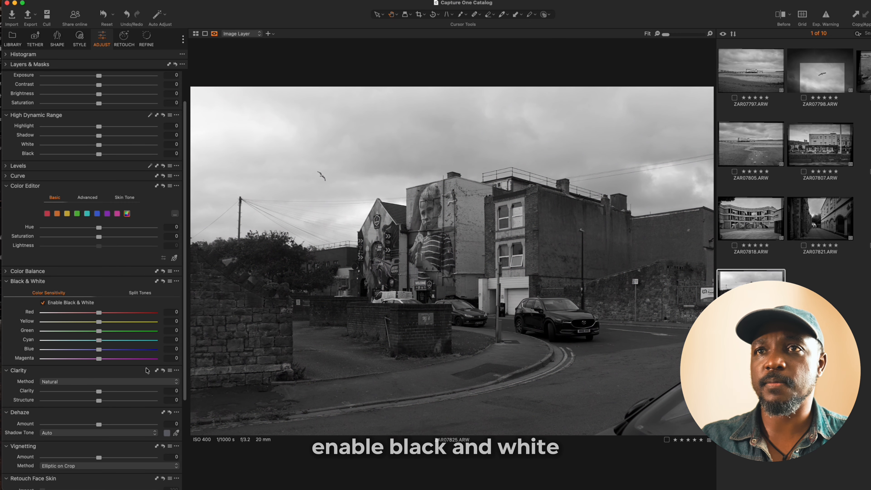
pyautogui.moveTo(63, 125); pyautogui.dragTo(54, 130)
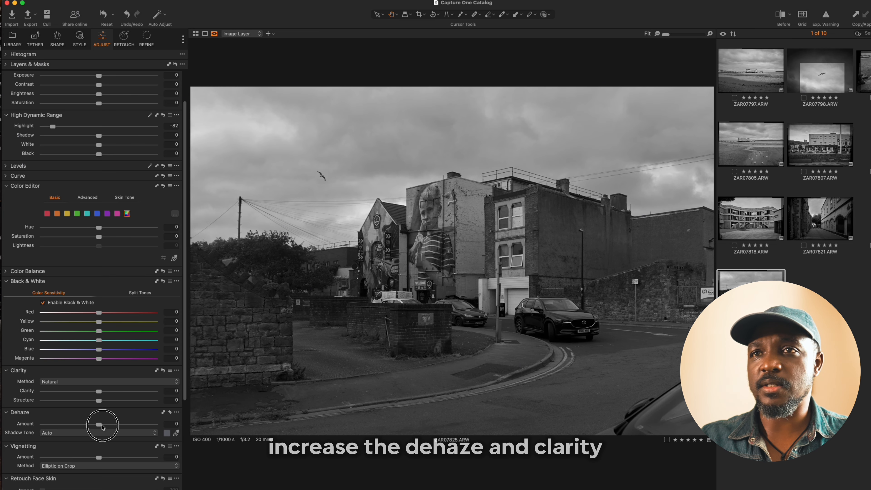
pyautogui.moveTo(114, 427); pyautogui.dragTo(113, 427)
pyautogui.moveTo(99, 390); pyautogui.dragTo(113, 398)
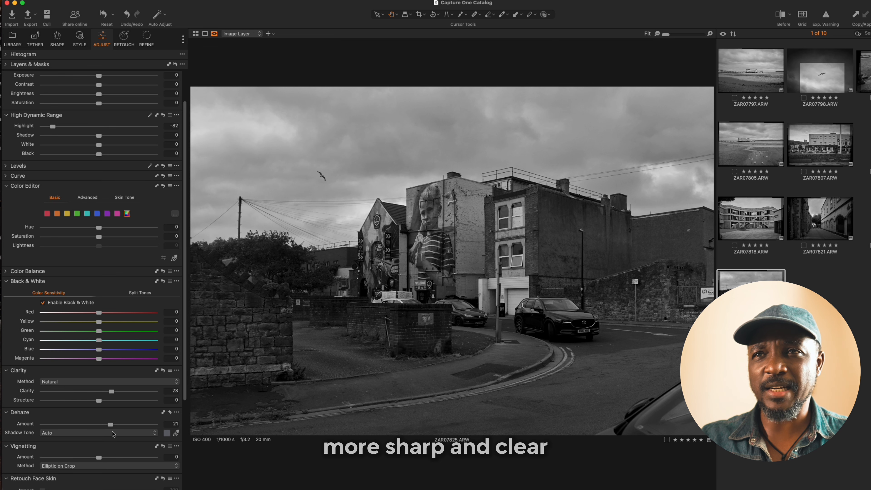
pyautogui.moveTo(99, 458)
pyautogui.mouseDown()
pyautogui.moveTo(84, 457)
pyautogui.moveTo(91, 457)
pyautogui.mouseUp()
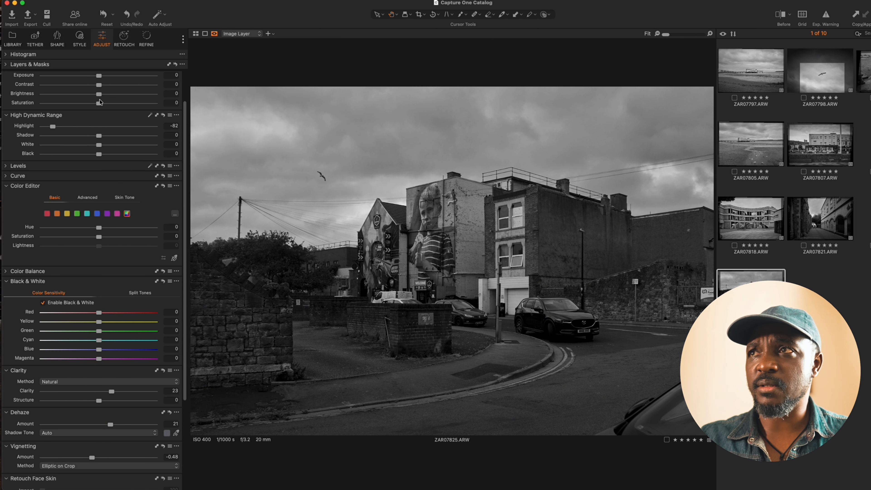
# Step: Fine-tune the street photo's tones with contrast 10, brightness 10, highlight -83, shadow -1 and white 9
pyautogui.moveTo(99, 95)
pyautogui.mouseDown()
pyautogui.moveTo(110, 97)
pyautogui.moveTo(112, 86)
pyautogui.mouseUp()
pyautogui.click(109, 85)
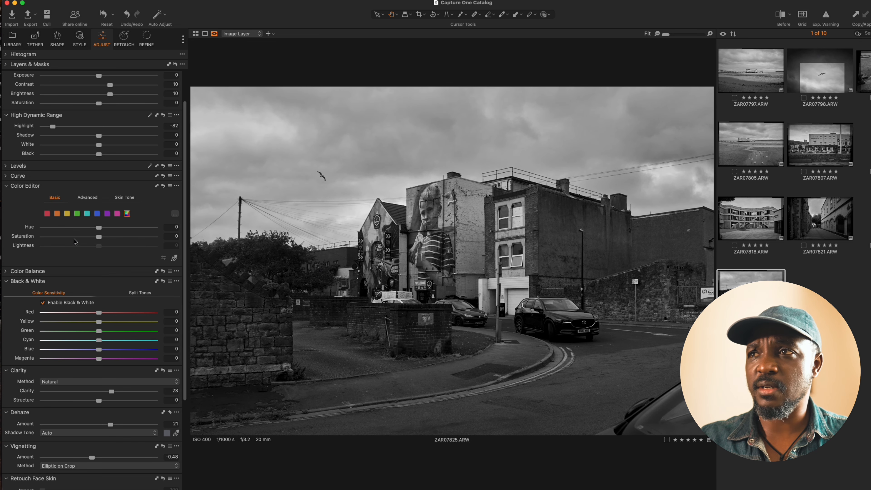
pyautogui.moveTo(98, 145)
pyautogui.mouseDown()
pyautogui.moveTo(88, 135)
pyautogui.moveTo(98, 136)
pyautogui.mouseUp()
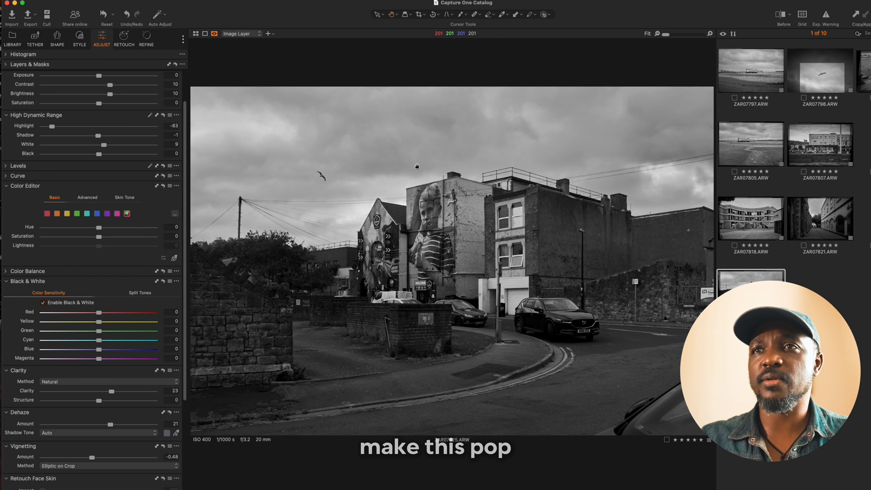
# Step: Draw a radial gradient mask centred on the wall artwork so that it affects the surrounding area
pyautogui.click(465, 15)
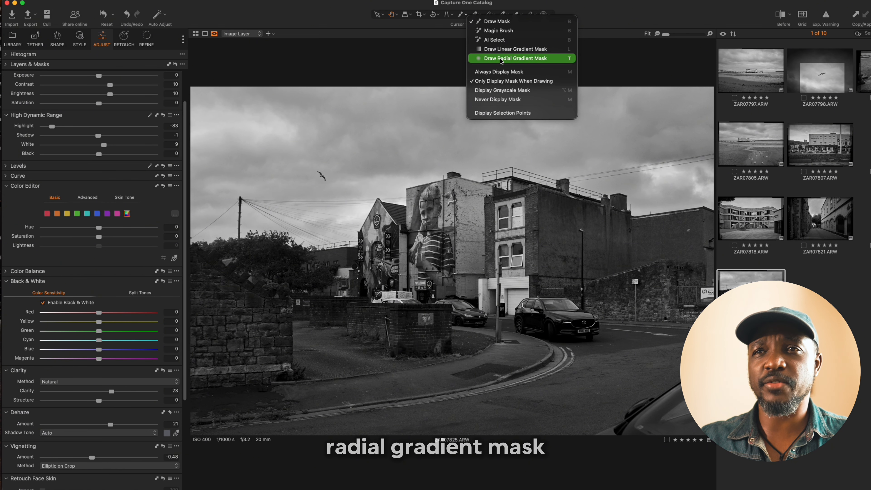
pyautogui.click(500, 60)
pyautogui.moveTo(429, 224)
pyautogui.mouseDown()
pyautogui.moveTo(434, 249)
pyautogui.moveTo(554, 334)
pyautogui.moveTo(575, 411)
pyautogui.mouseUp()
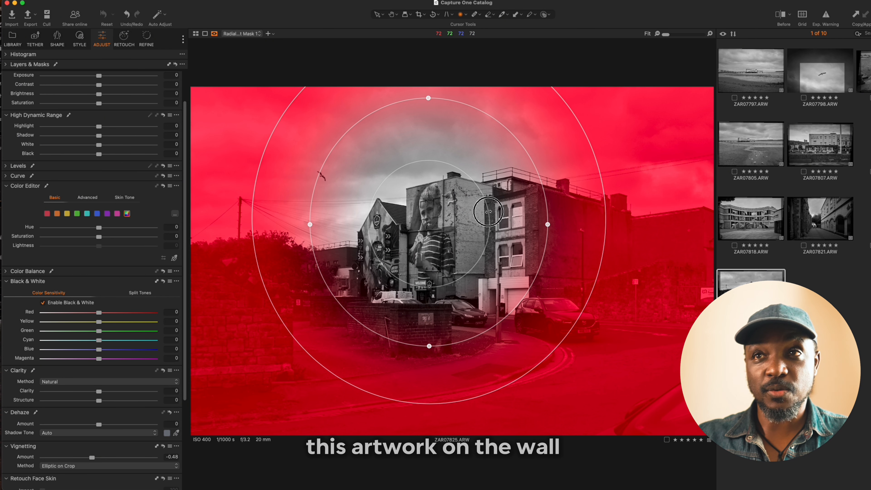
pyautogui.moveTo(488, 211); pyautogui.dragTo(441, 235)
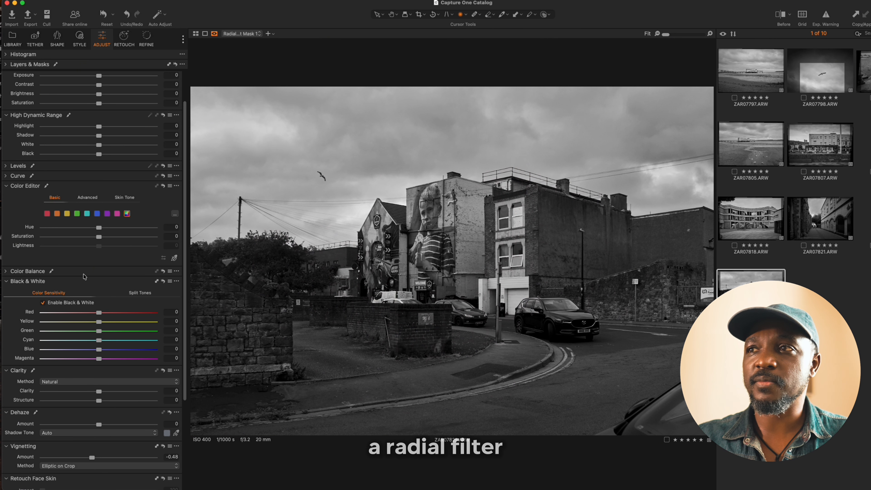
# Step: Darken the radial mask's area with exposure -0.99 and compare the street photo with its original
pyautogui.moveTo(95, 78); pyautogui.dragTo(83, 80)
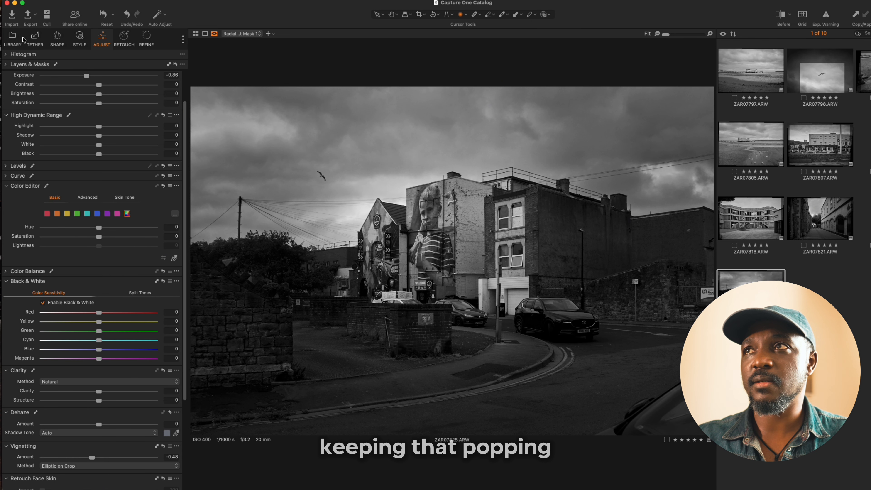
pyautogui.click(13, 39)
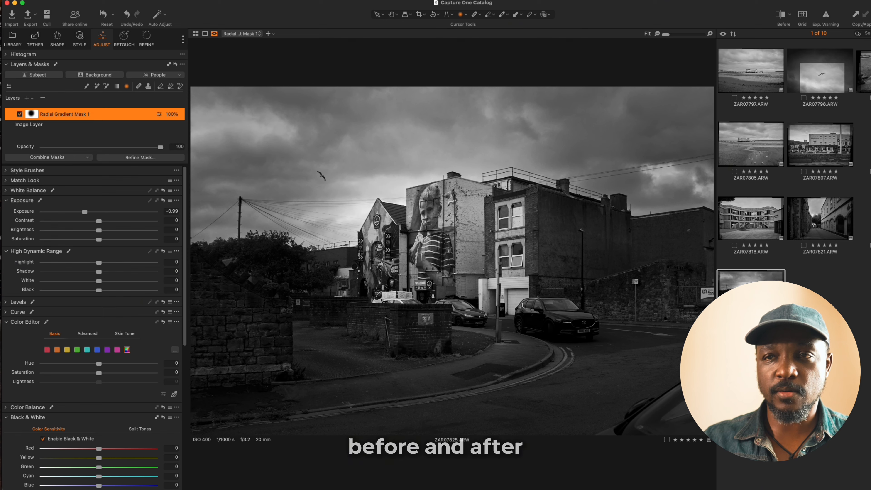
pyautogui.press('y')
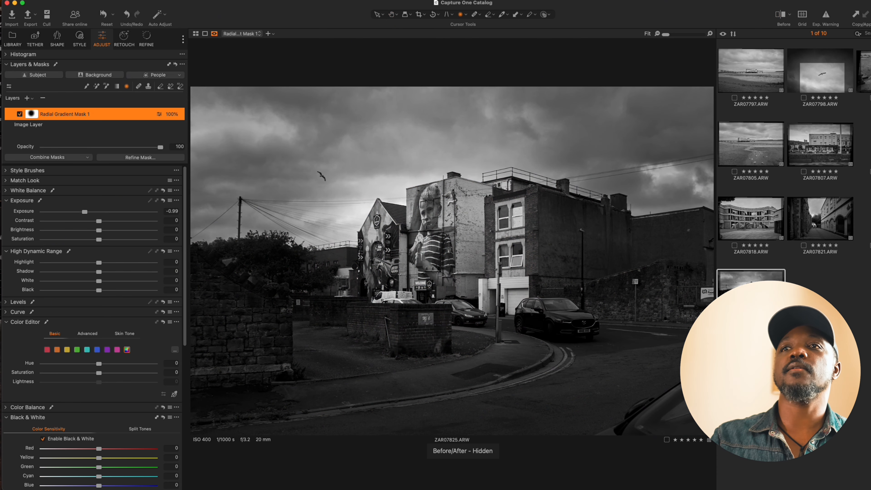
# Step: Compare the before and after versions of each edited photo, from ZAR07797 through ZAR07825
pyautogui.click(762, 75)
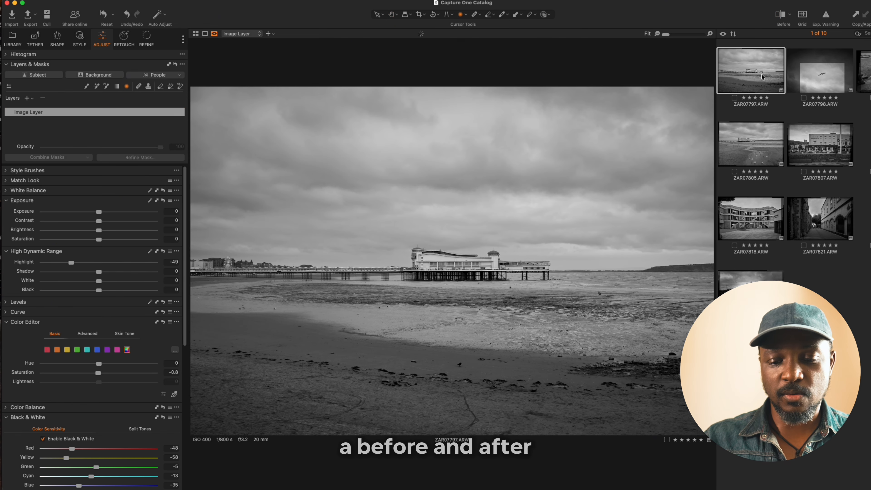
pyautogui.press('y')
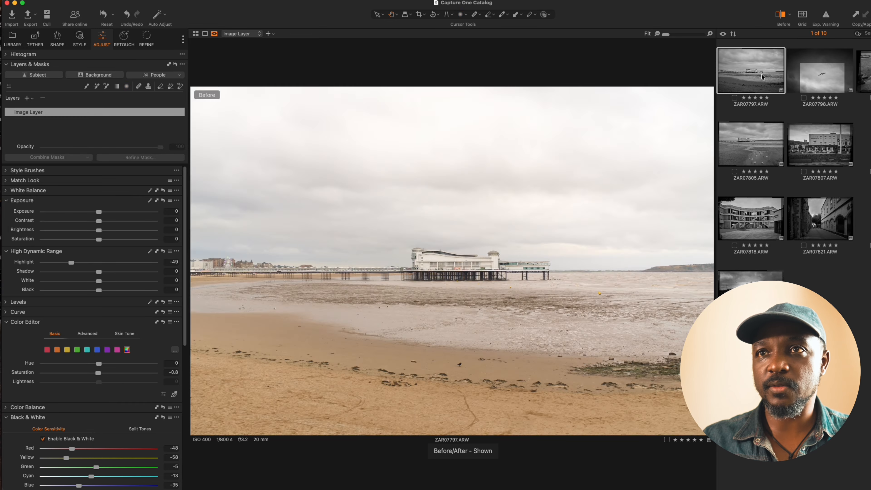
pyautogui.press('y')
pyautogui.press('Right')
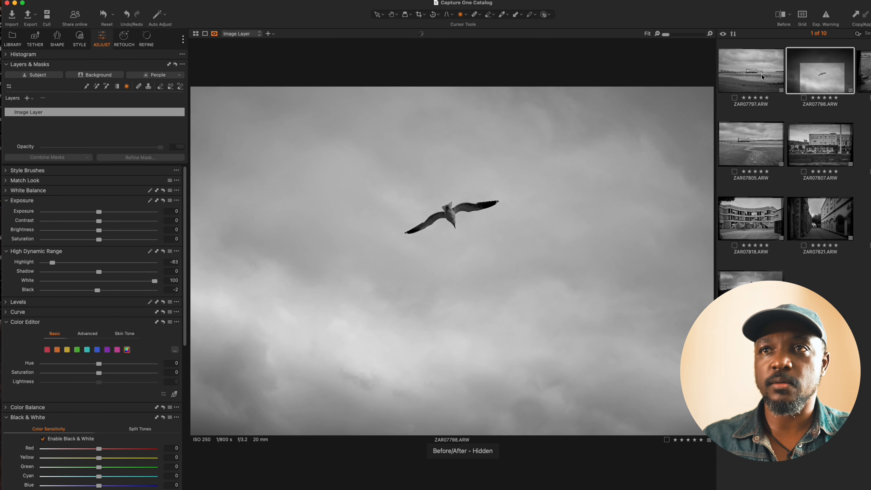
pyautogui.press('y')
pyautogui.press('y')
pyautogui.press('Right')
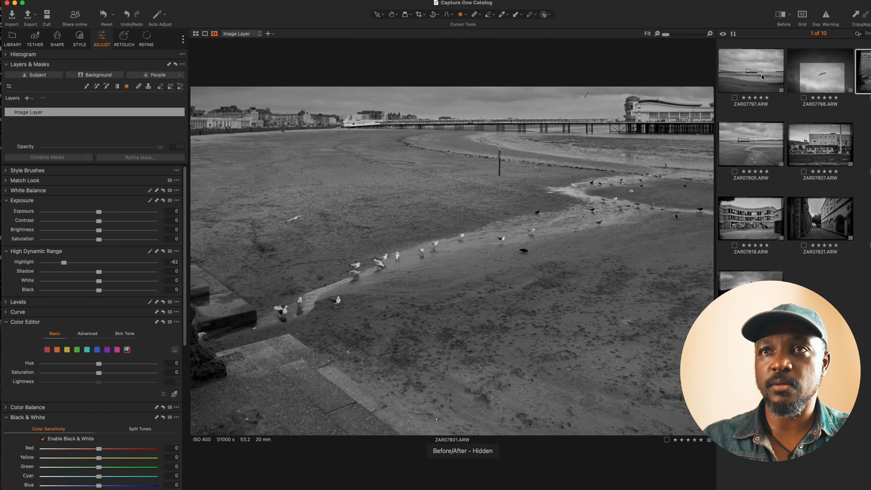
pyautogui.press('y')
pyautogui.press('y')
pyautogui.press('Right')
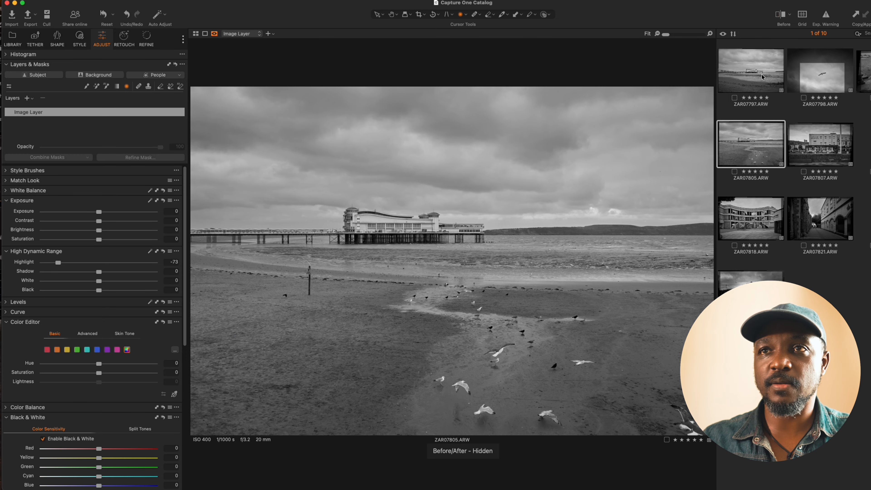
pyautogui.press('y')
pyautogui.press('y')
pyautogui.press('Right')
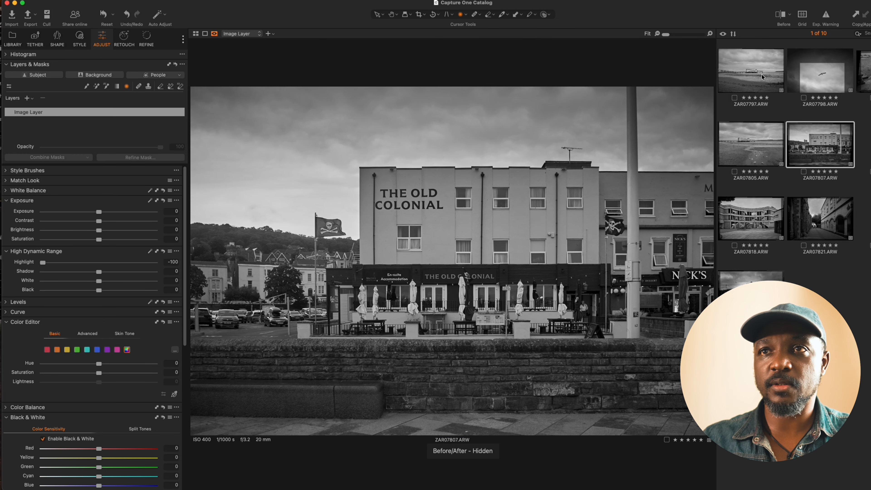
pyautogui.press('y')
pyautogui.press('y')
pyautogui.press('Right')
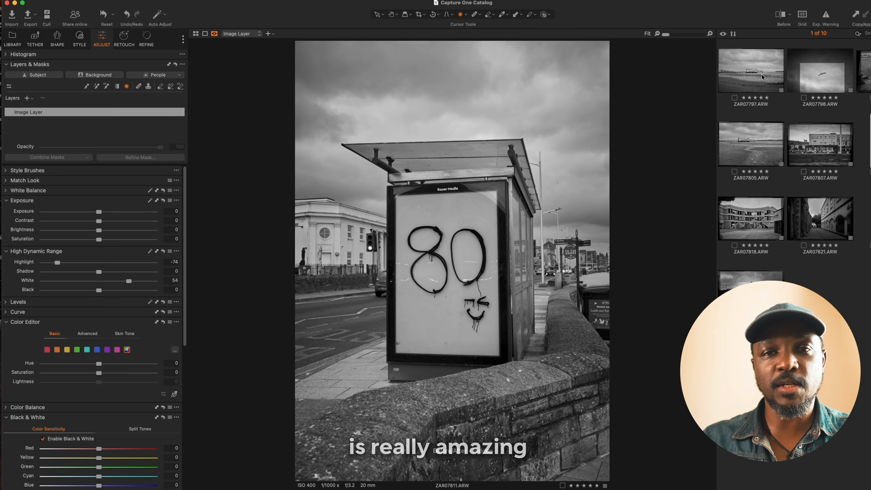
pyautogui.press('y')
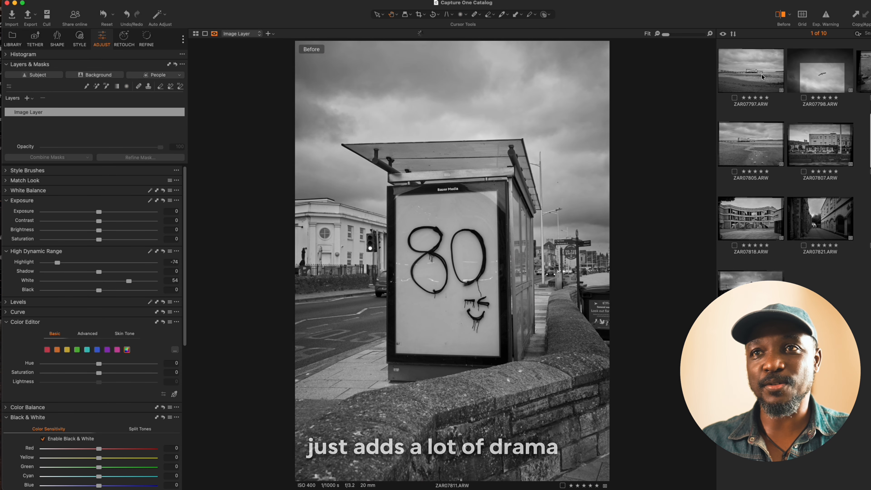
pyautogui.press('Right')
pyautogui.press('y')
pyautogui.press('y')
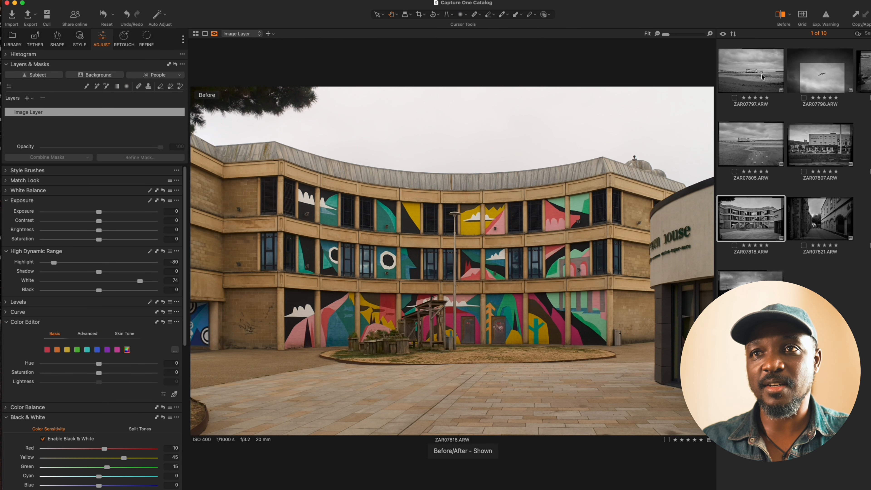
pyautogui.press('Right')
pyautogui.press('y')
pyautogui.press('y')
pyautogui.press('Right')
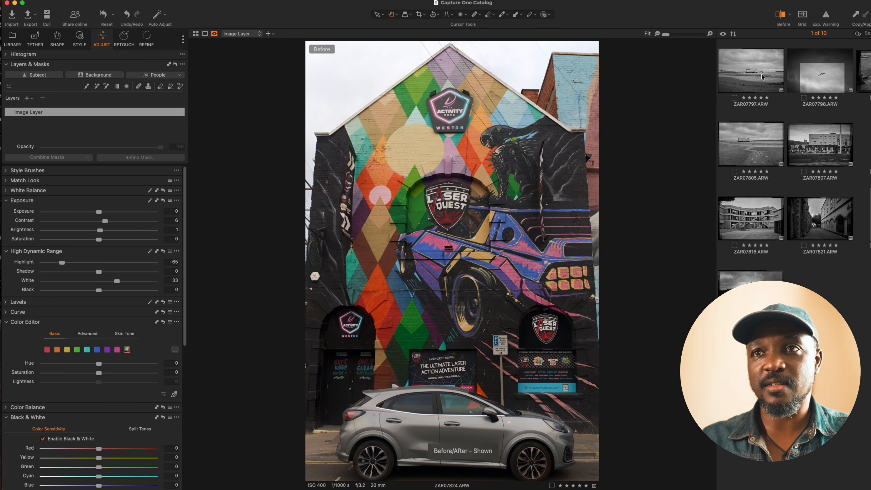
pyautogui.press('y')
pyautogui.press('y')
pyautogui.press('Right')
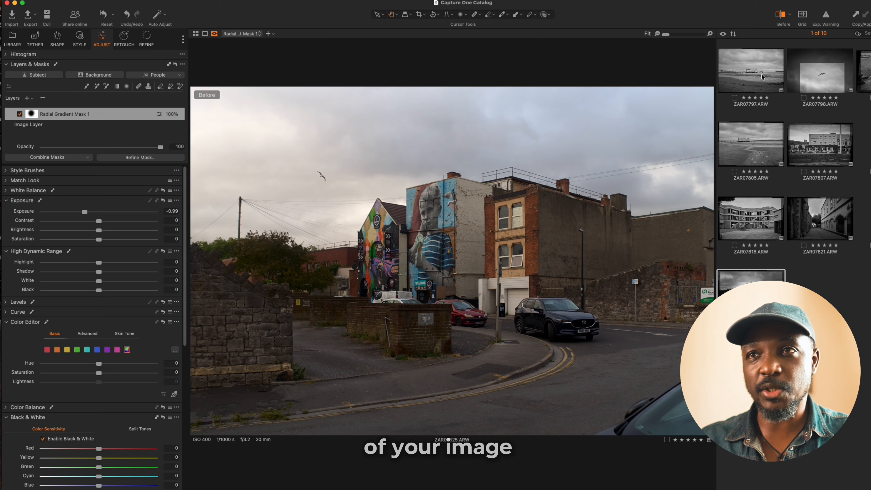
pyautogui.press('y')
pyautogui.press('y')
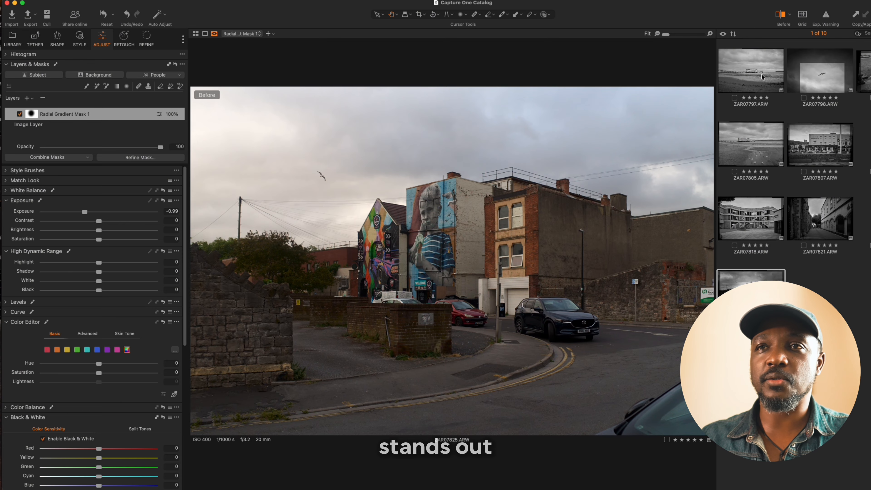
pyautogui.press('y')
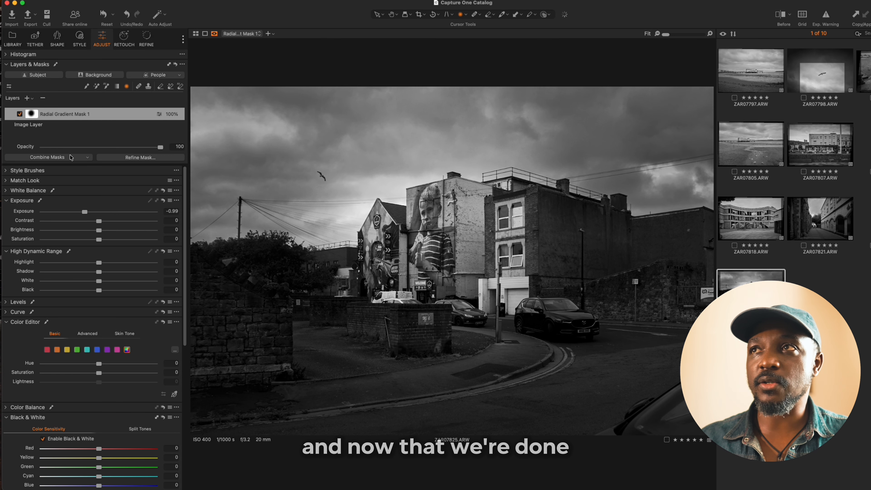
# Step: Start an image export and browse to the Bridgewater and Weston super mare folder holding the original images as its destination
pyautogui.click(34, 18)
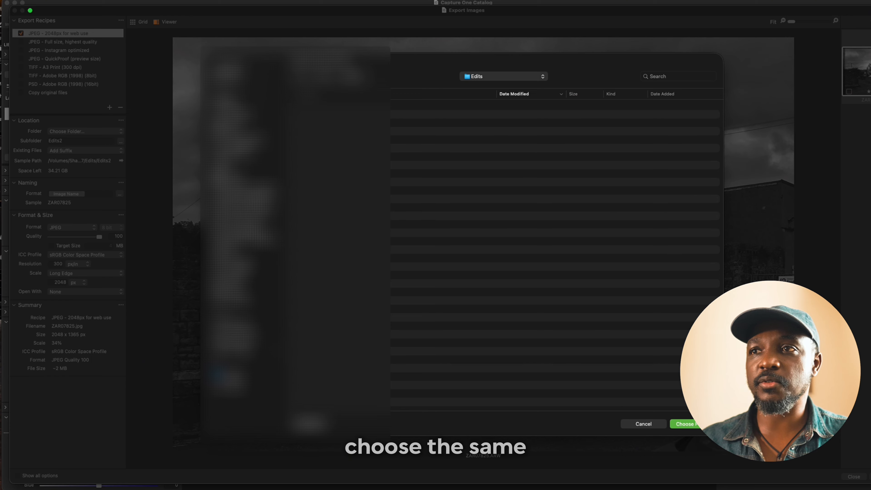
pyautogui.click(236, 343)
pyautogui.click(323, 106)
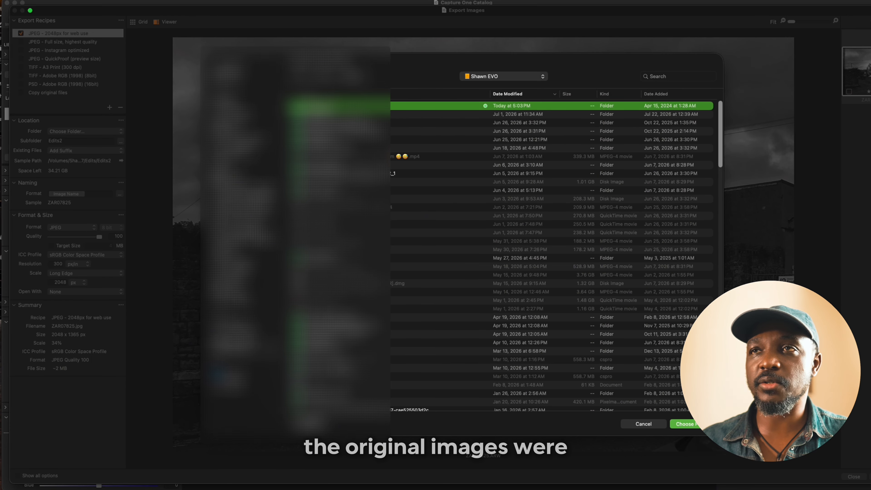
pyautogui.doubleClick(322, 106)
pyautogui.doubleClick(322, 105)
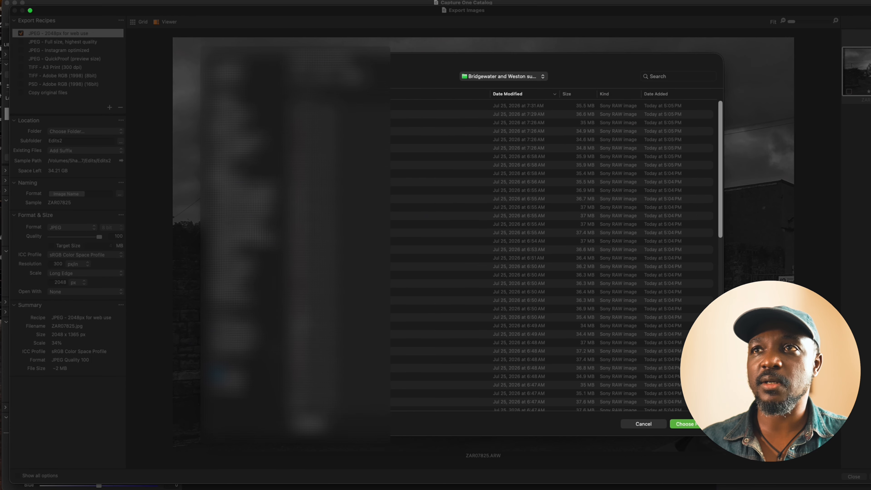
# Step: Create a folder named Edits beside the originals, set it as the export location and export all ten photos
pyautogui.click(305, 424)
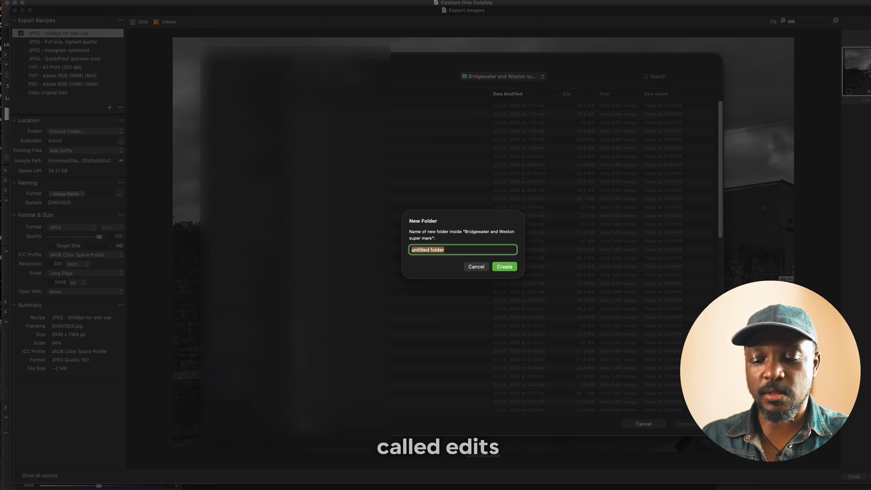
pyautogui.write('Edits')
pyautogui.click(507, 267)
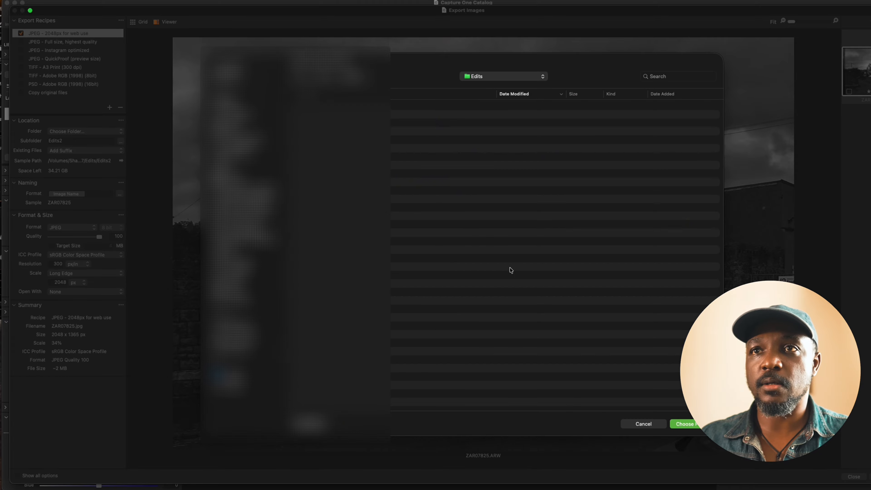
pyautogui.click(696, 424)
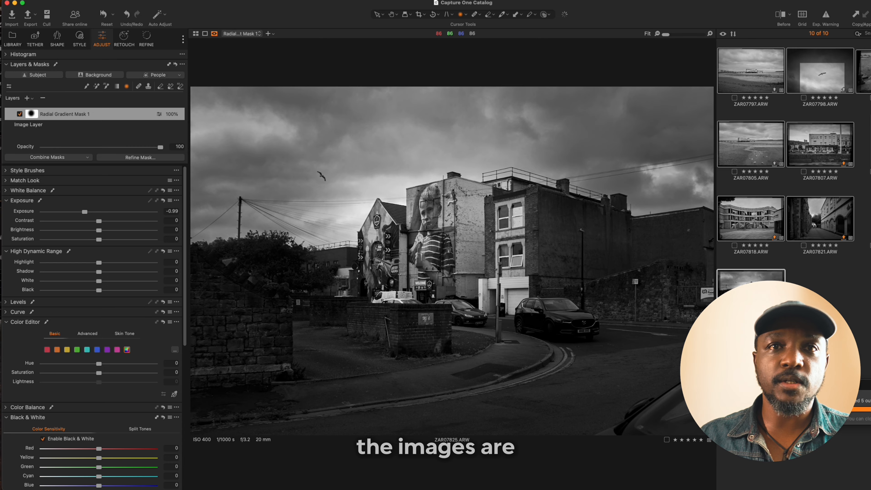
pyautogui.moveTo(870, 384); pyautogui.dragTo(453, 258)
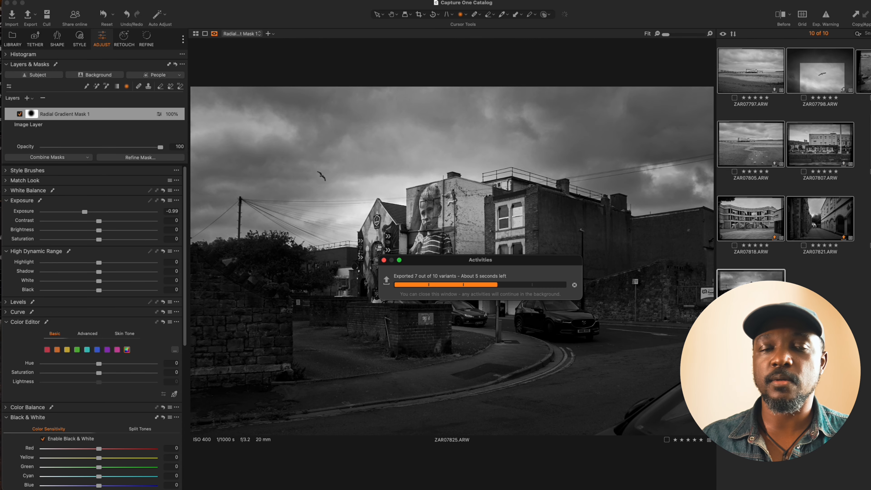